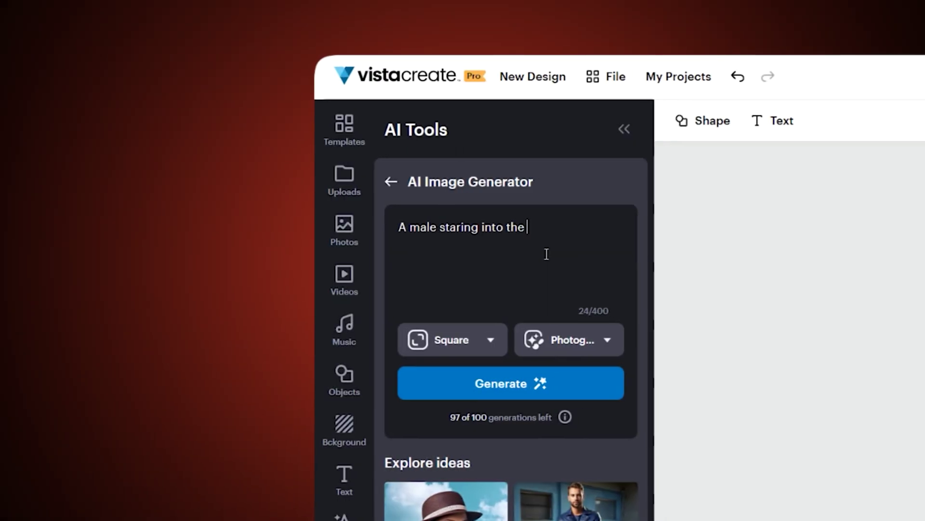
pyautogui.write('dista')
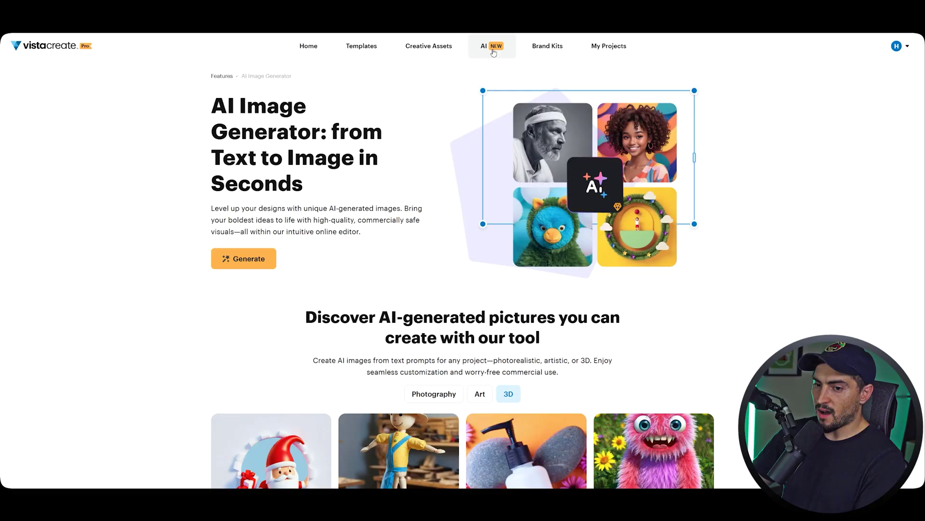
# Open the AI Image Generator and load the example prompt "Surreal composition featuring a white woman in a coral sweater."
pyautogui.click(493, 48)
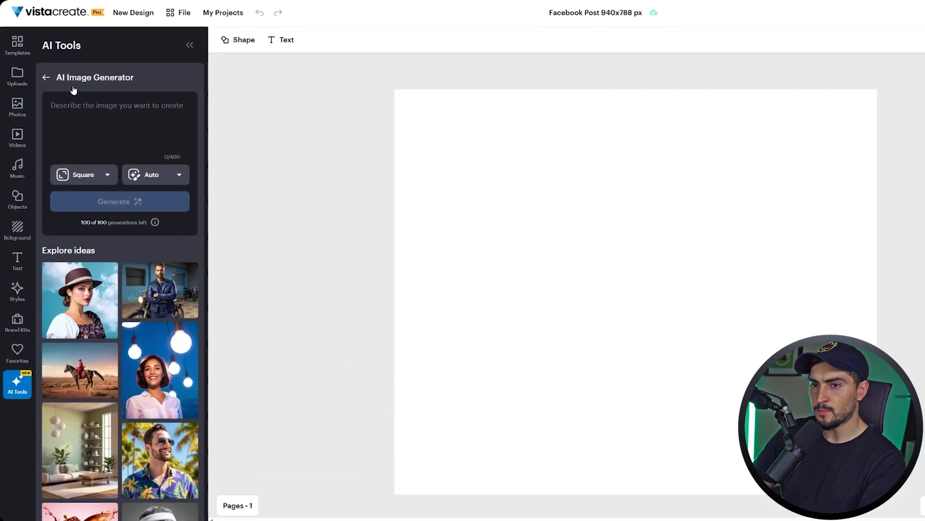
pyautogui.click(50, 97)
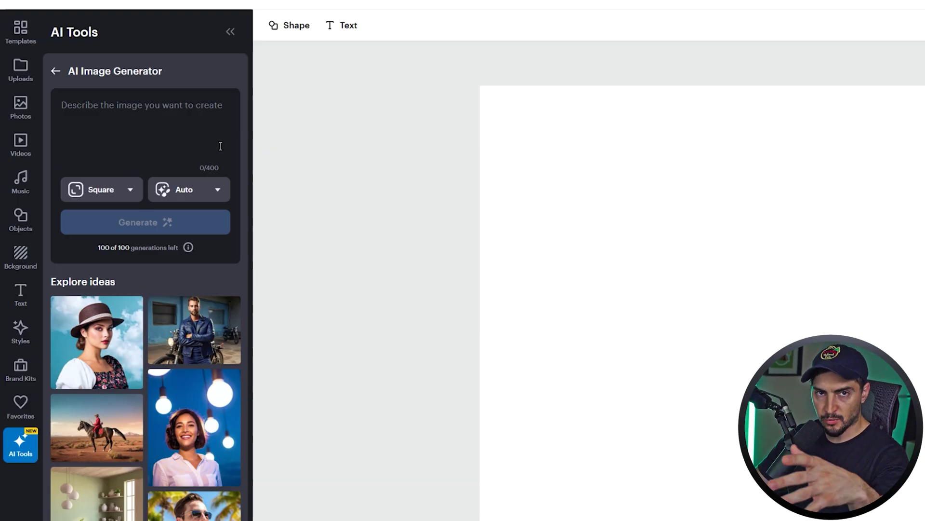
pyautogui.scroll(-15, 83, 278)
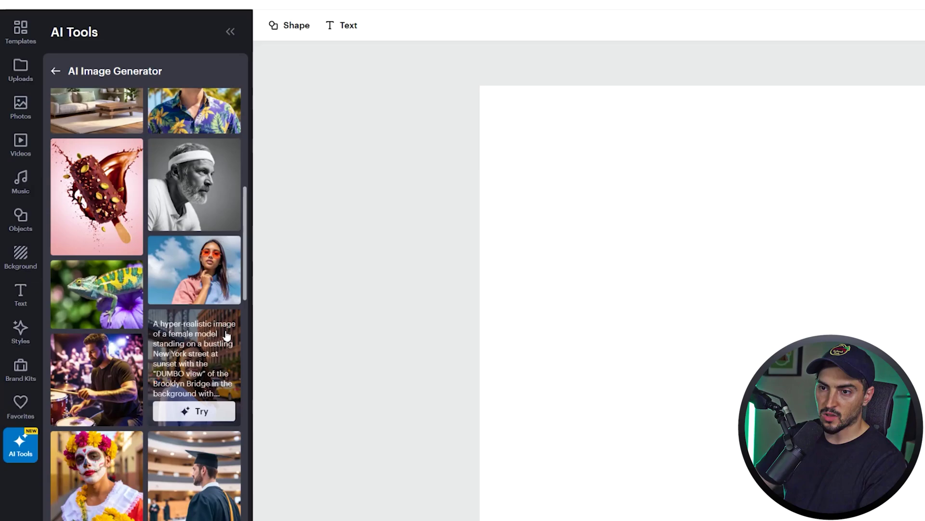
pyautogui.scroll(-4, 118, 279)
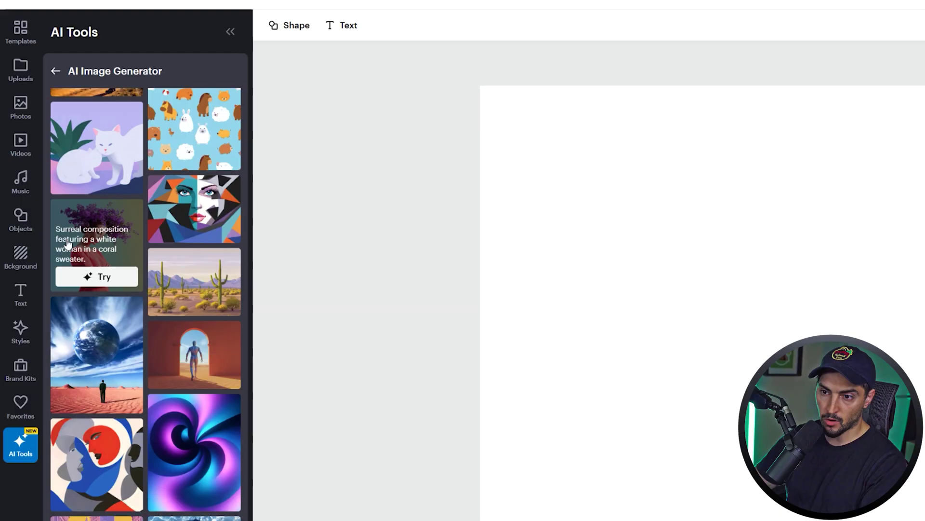
pyautogui.click(97, 277)
# Rewrite the prompt as "Surreal composition featuring a robot in a desert with cactuses surrounding him."
pyautogui.moveTo(179, 120); pyautogui.dragTo(43, 106)
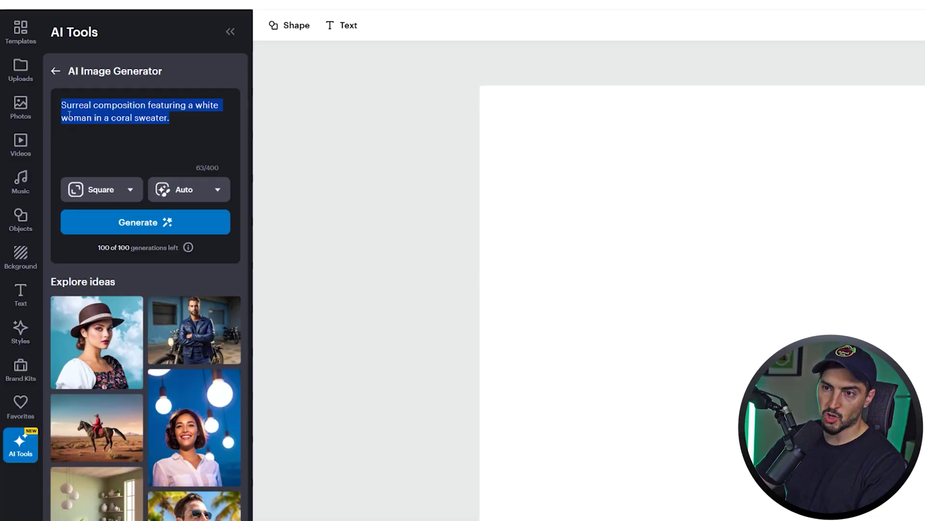
pyautogui.click(184, 129)
pyautogui.click(199, 107)
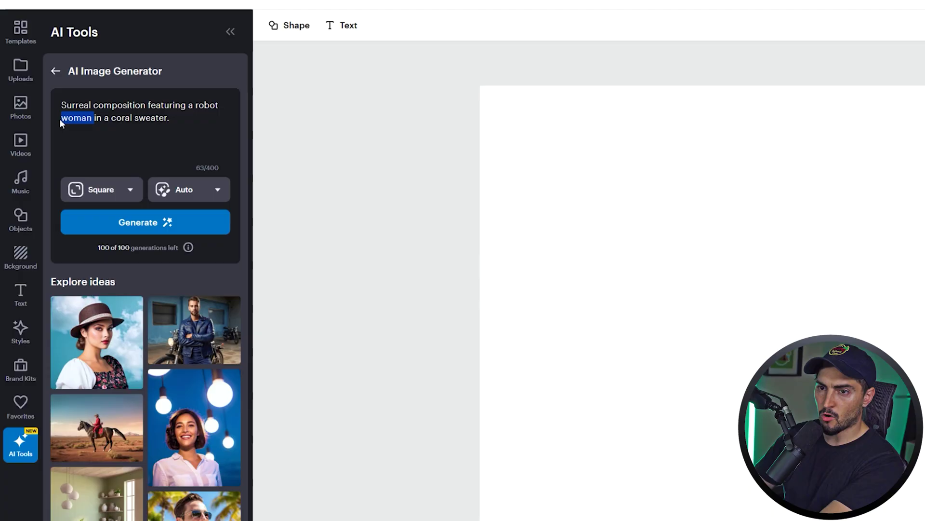
pyautogui.press('BackSpace')
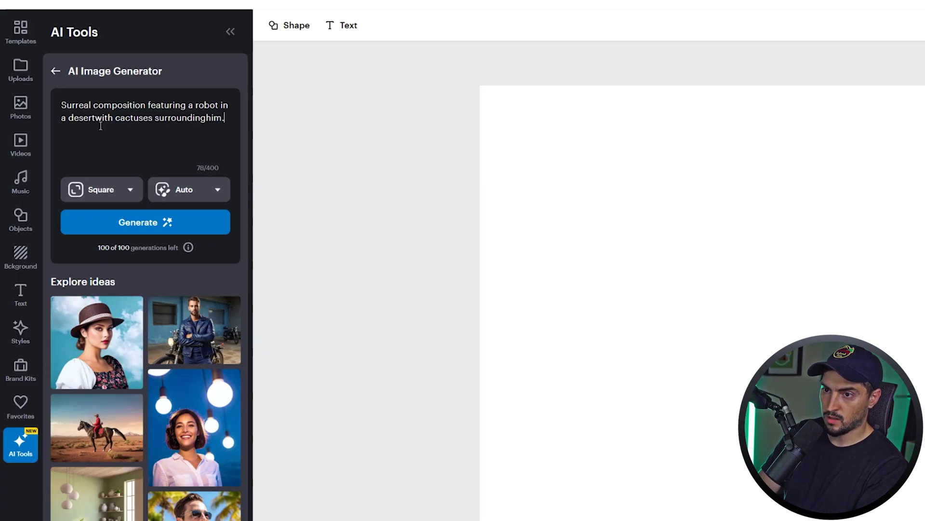
pyautogui.click(97, 118)
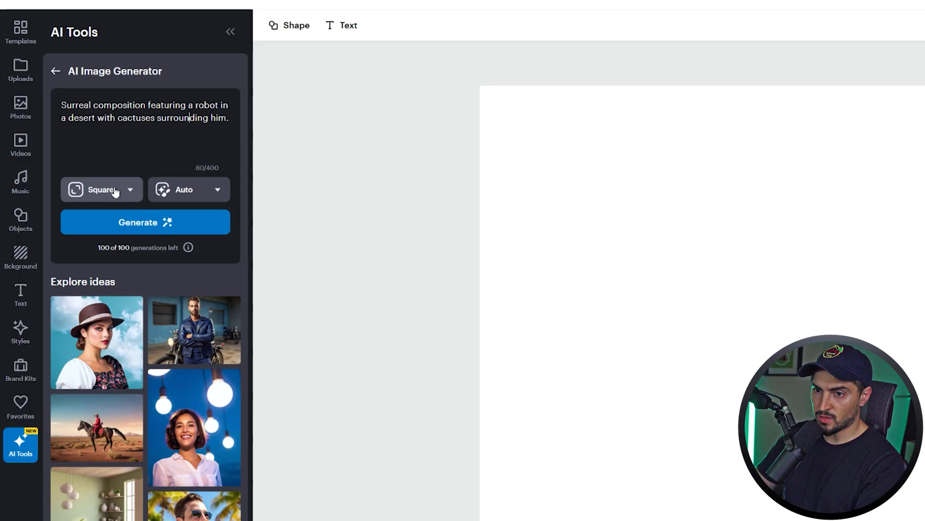
# Set the format of the generated image to Wide after trying 3:4
pyautogui.click(115, 192)
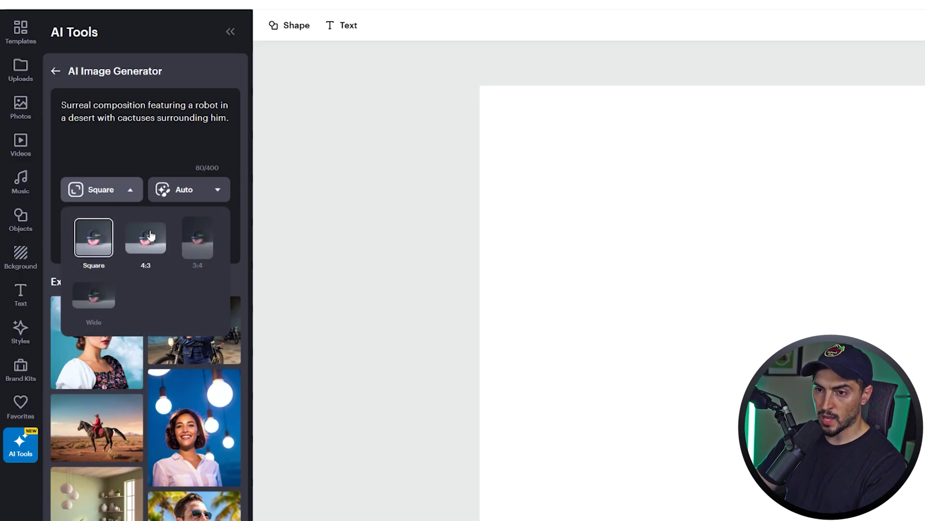
pyautogui.click(193, 247)
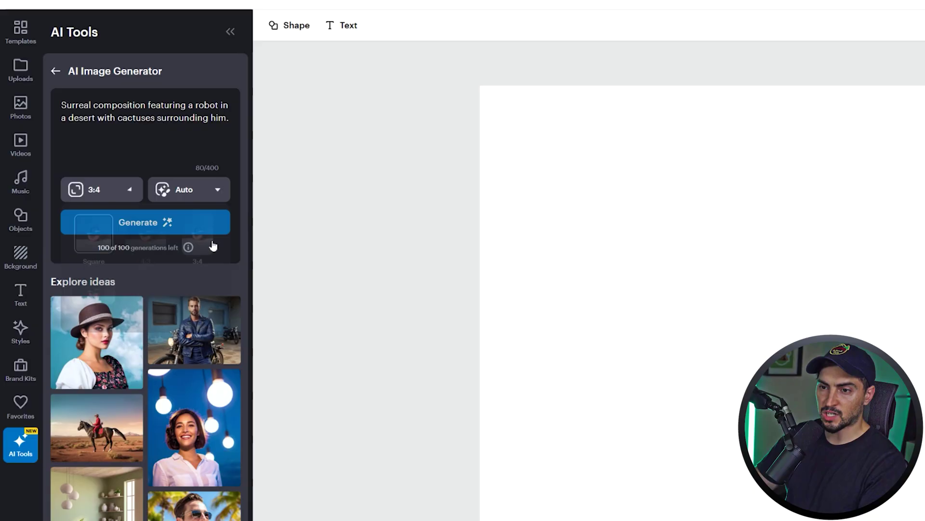
pyautogui.click(106, 189)
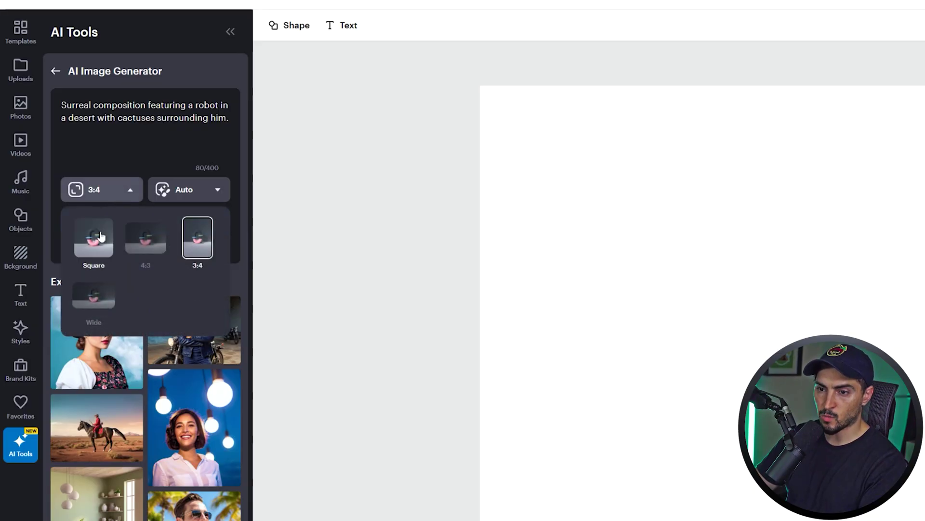
pyautogui.click(104, 303)
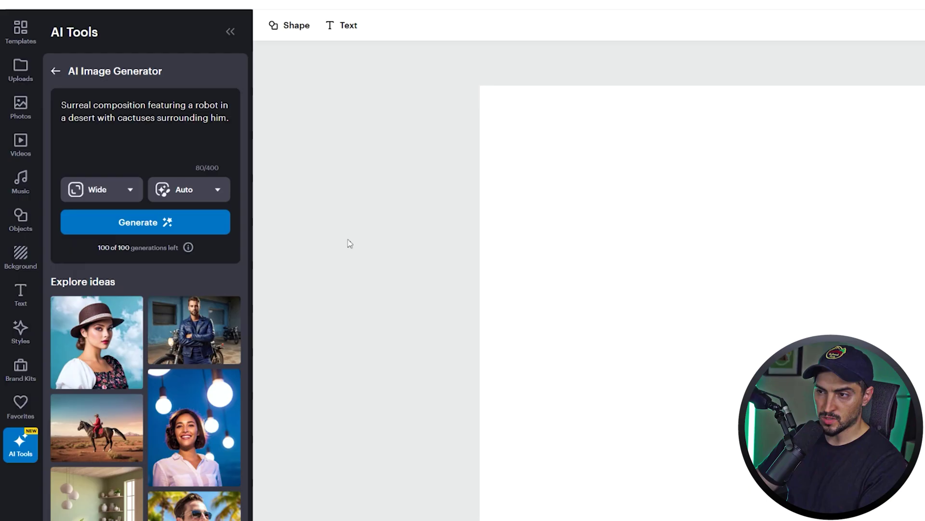
# Set the image style to Art after trying Photography, and generate the robot images
pyautogui.click(169, 198)
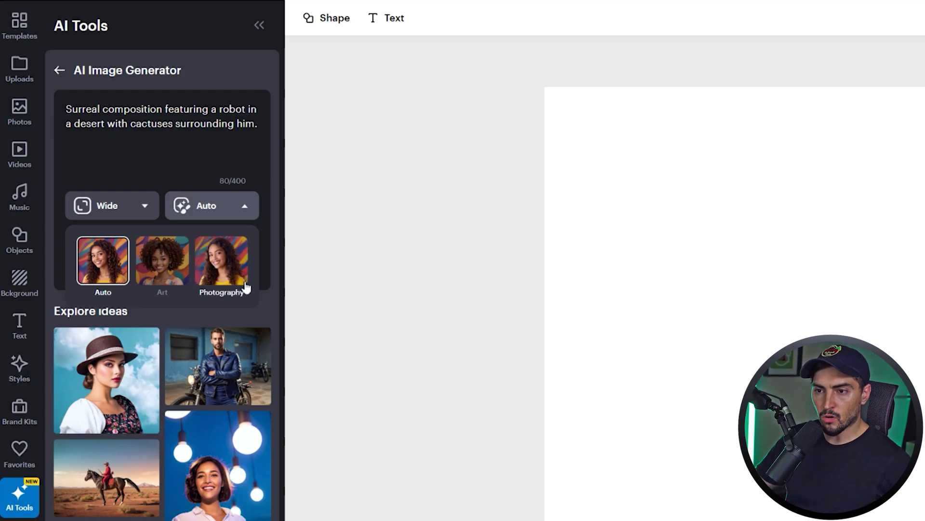
pyautogui.click(232, 273)
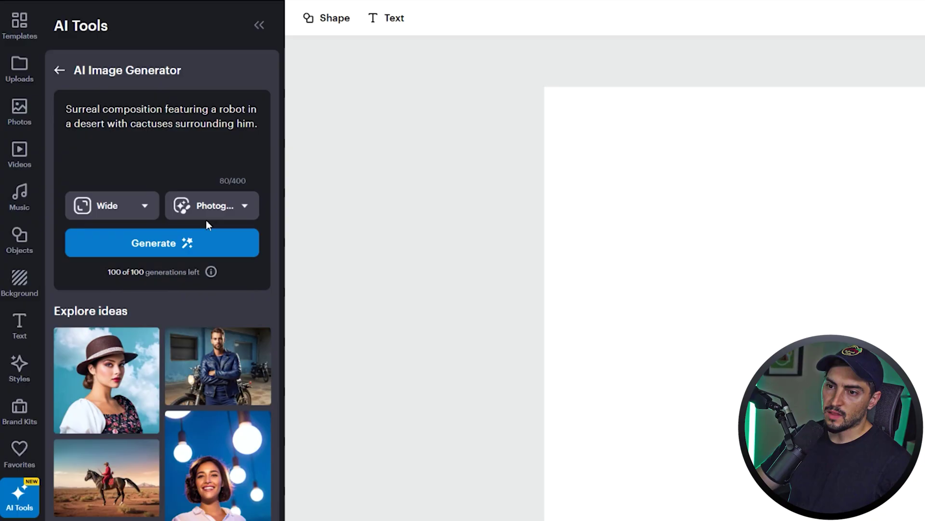
pyautogui.click(207, 212)
pyautogui.click(152, 275)
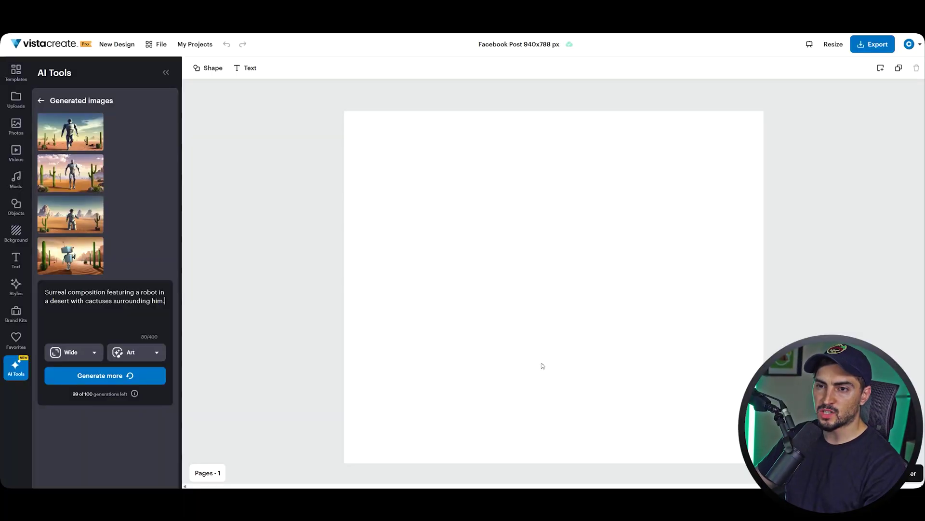
# Try the four generated robot images on the canvas one after another, ending with the blue boxy robot among tall cactuses
pyautogui.click(72, 138)
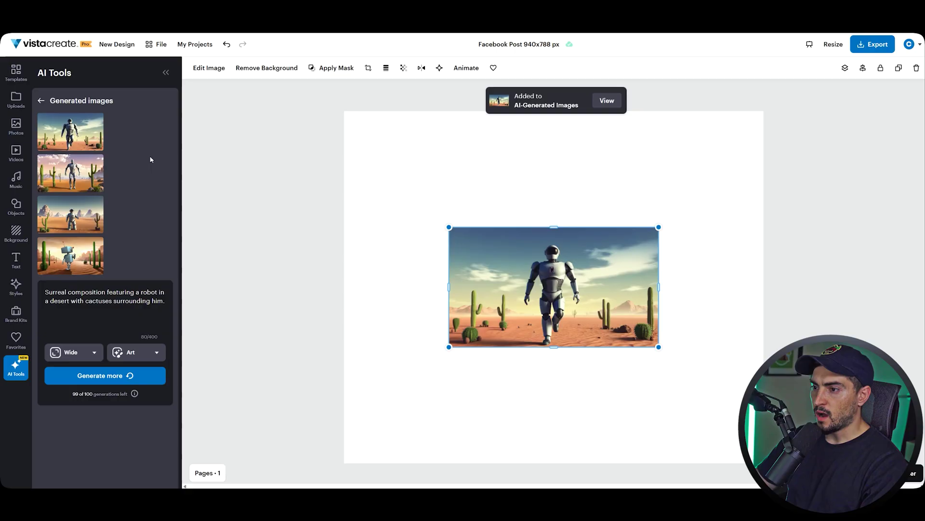
pyautogui.click(66, 169)
pyautogui.click(80, 221)
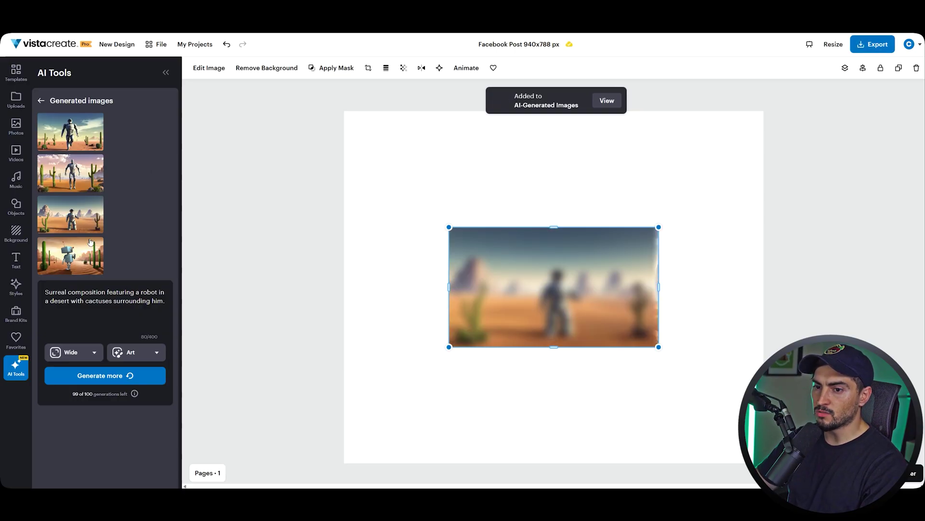
pyautogui.click(92, 256)
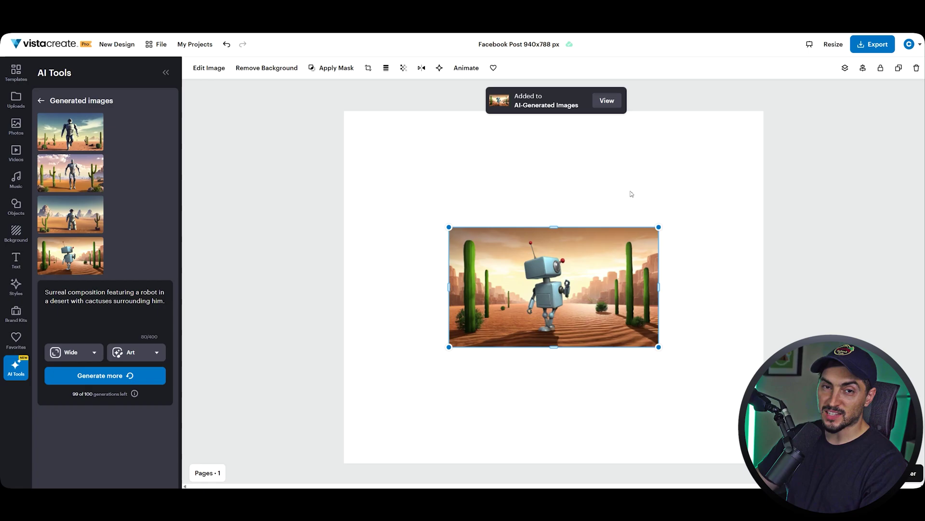
pyautogui.click(290, 129)
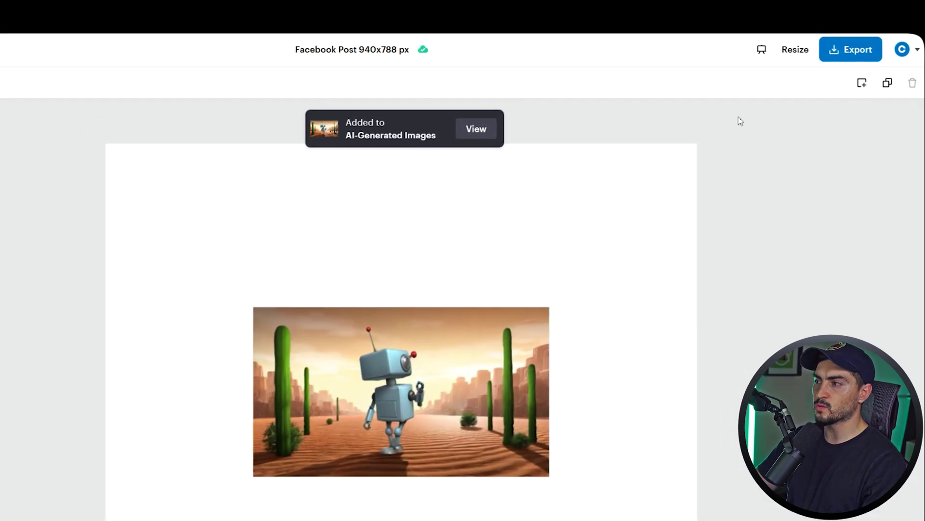
# Resize the design to a custom size of 1920 x 1080 px
pyautogui.click(802, 56)
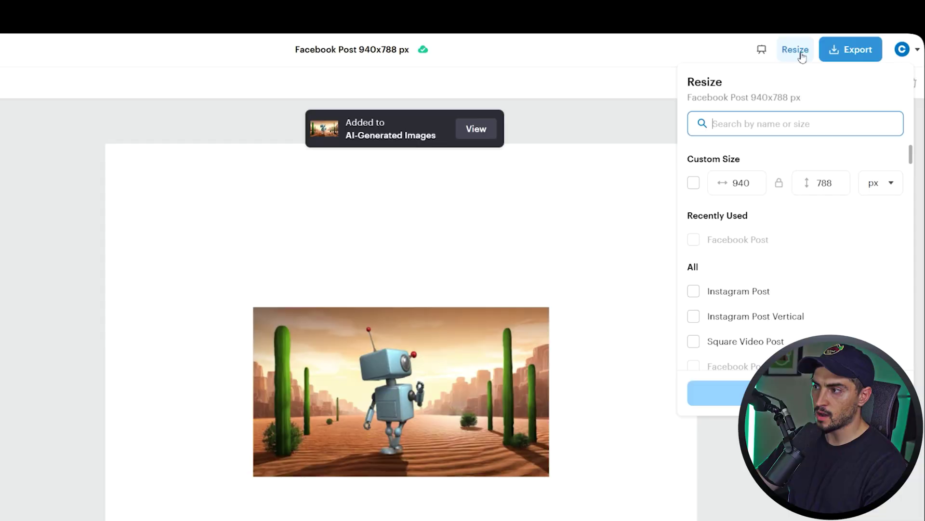
pyautogui.click(694, 291)
pyautogui.scroll(-6, 729, 300)
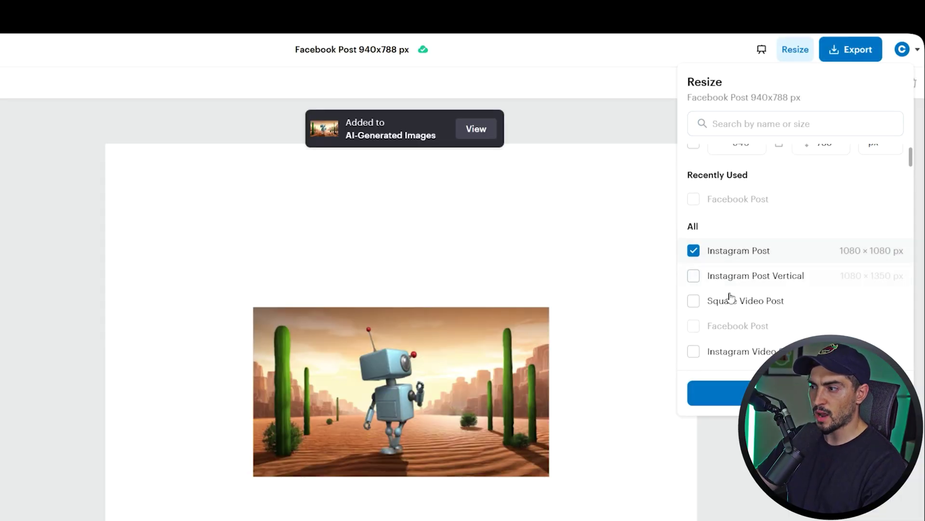
pyautogui.scroll(-12, 765, 255)
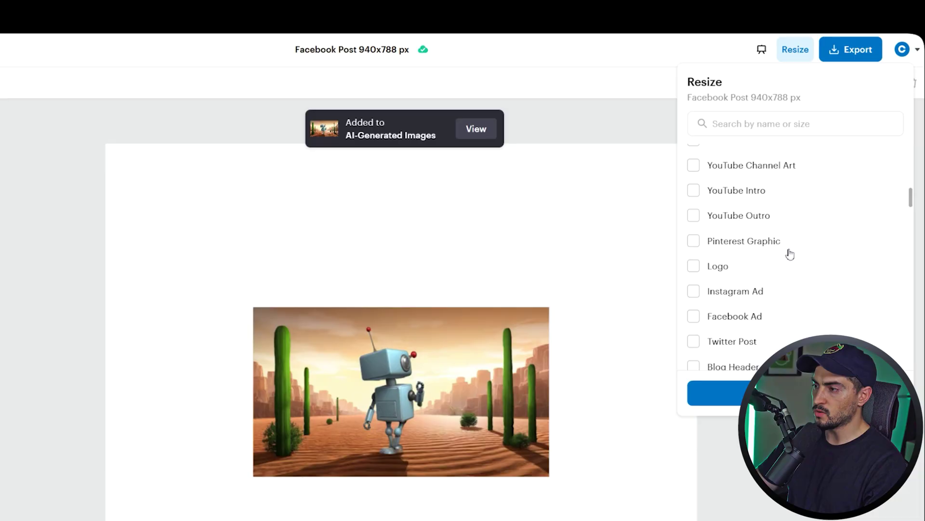
pyautogui.scroll(18, 780, 277)
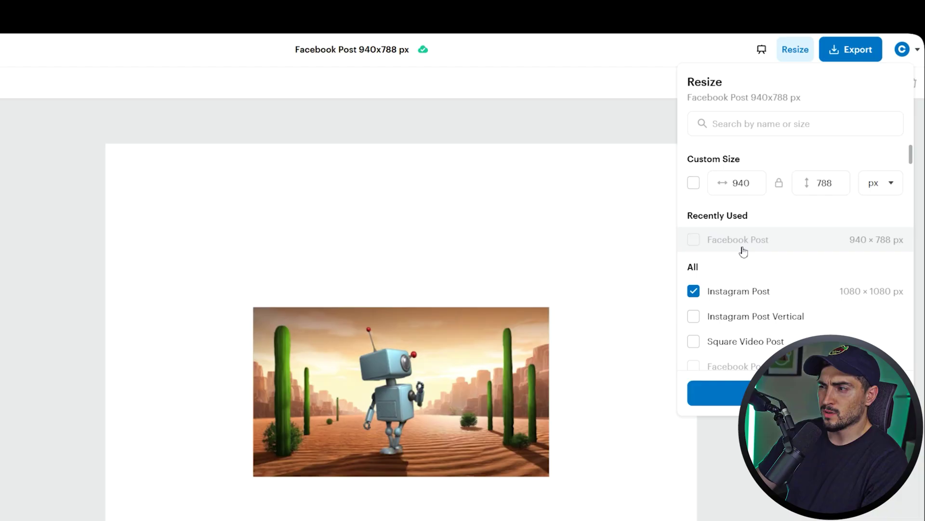
pyautogui.doubleClick(760, 193)
pyautogui.write('192')
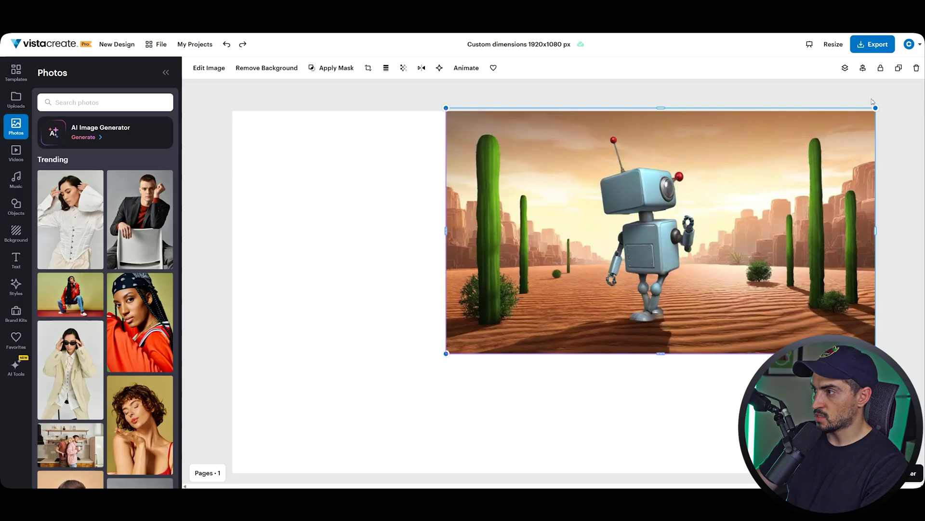
# Enlarge the robot image so it fills the whole canvas
pyautogui.moveTo(446, 353); pyautogui.dragTo(214, 439)
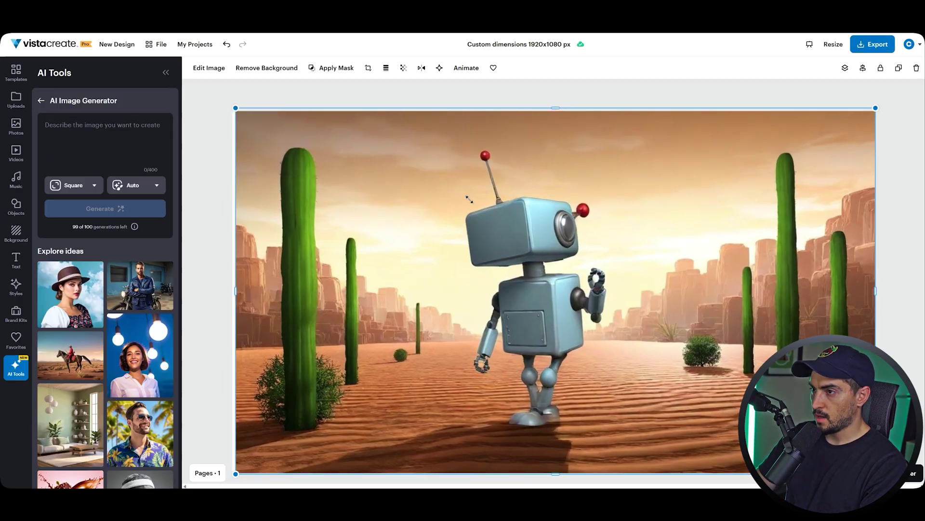
pyautogui.scroll(-1, 469, 199)
pyautogui.scroll(1, 487, 197)
pyautogui.scroll(-1, 493, 196)
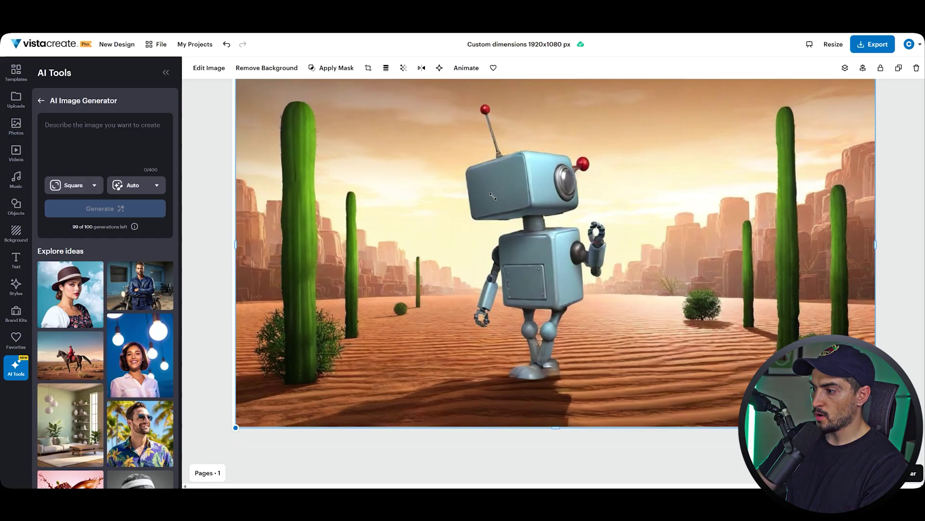
pyautogui.scroll(1, 578, 192)
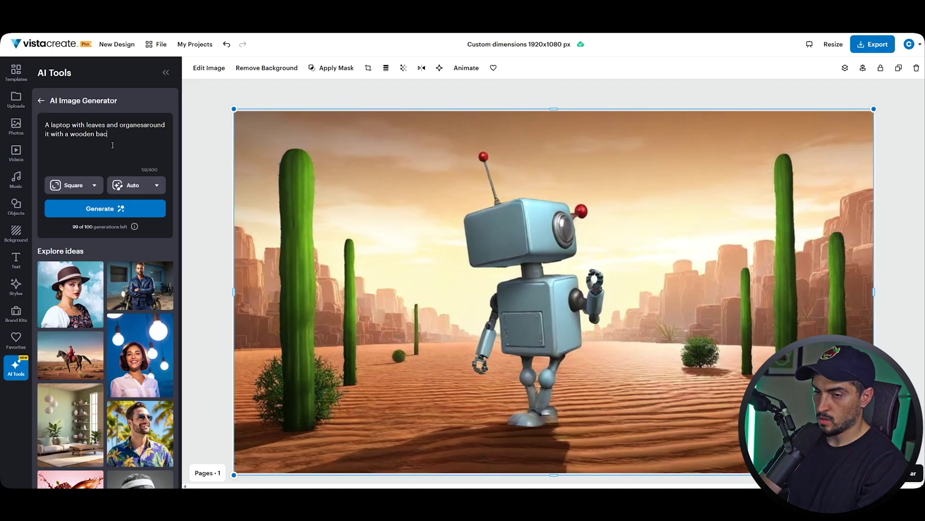
# Generate Wide images from the prompt "A laptop with leaves and organes around it with a wooden background"
pyautogui.click(144, 125)
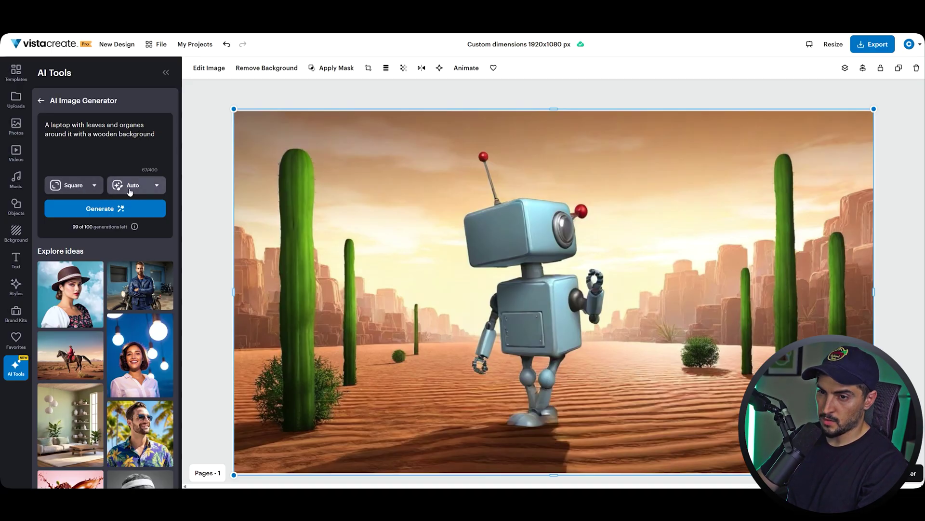
pyautogui.click(77, 187)
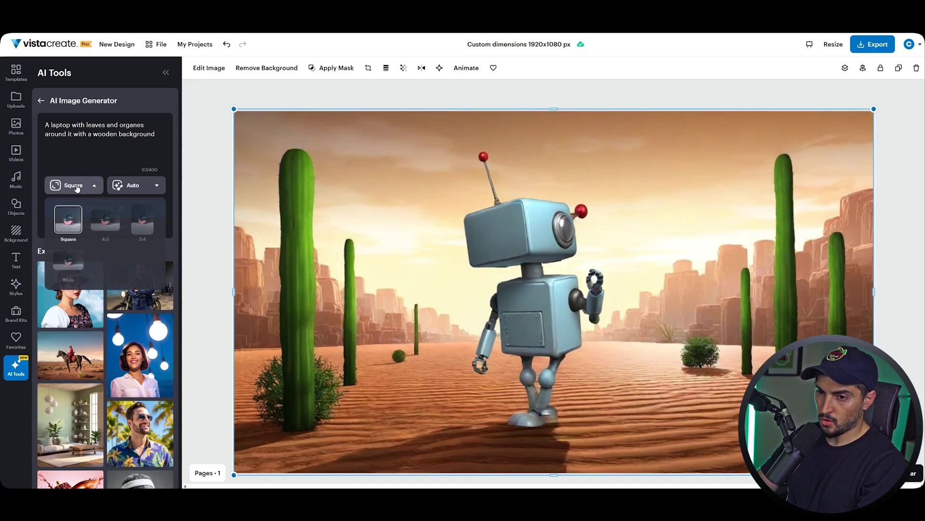
pyautogui.click(68, 261)
pyautogui.click(103, 206)
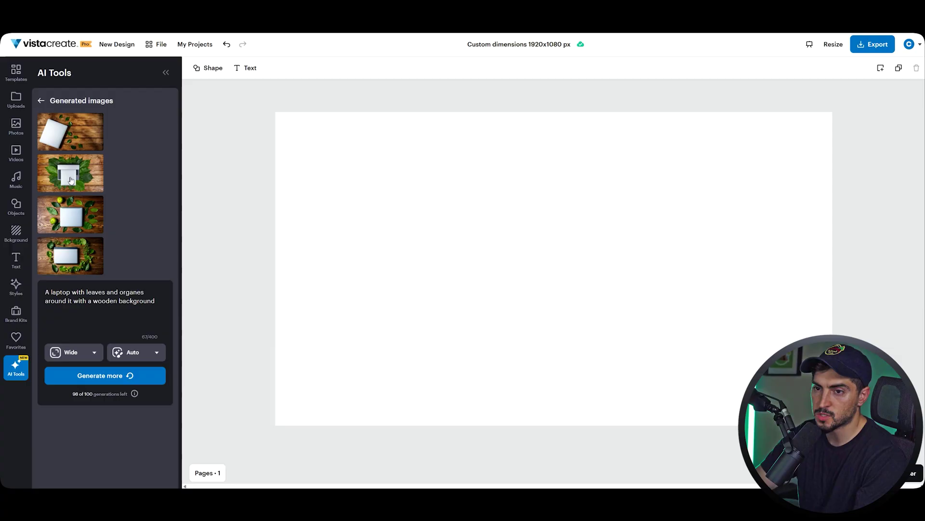
# Place the second, third and fourth generated laptop images on the canvas: two side by side along the top, the fourth below them
pyautogui.moveTo(70, 179); pyautogui.dragTo(411, 196)
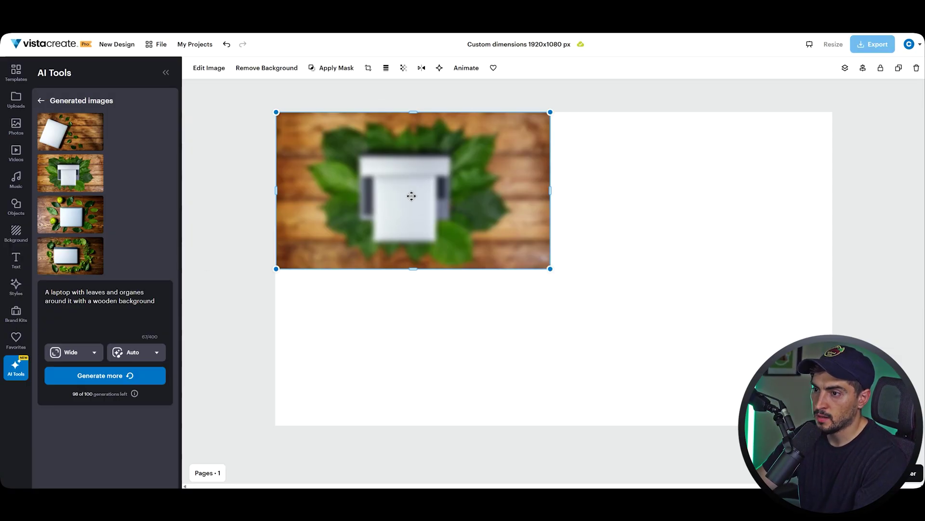
pyautogui.moveTo(71, 214); pyautogui.dragTo(696, 268)
pyautogui.moveTo(102, 262); pyautogui.dragTo(493, 349)
pyautogui.moveTo(644, 213); pyautogui.dragTo(674, 164)
# Delete the upper-left laptop image and stack the remaining two one above the other near the canvas's centre
pyautogui.click(446, 186)
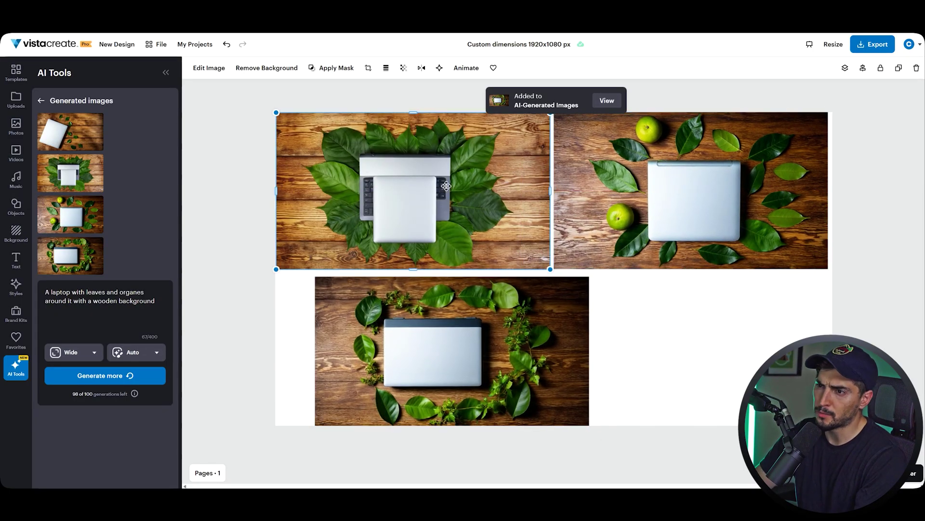
pyautogui.press('Delete')
pyautogui.moveTo(651, 205); pyautogui.dragTo(527, 200)
pyautogui.moveTo(538, 307); pyautogui.dragTo(646, 351)
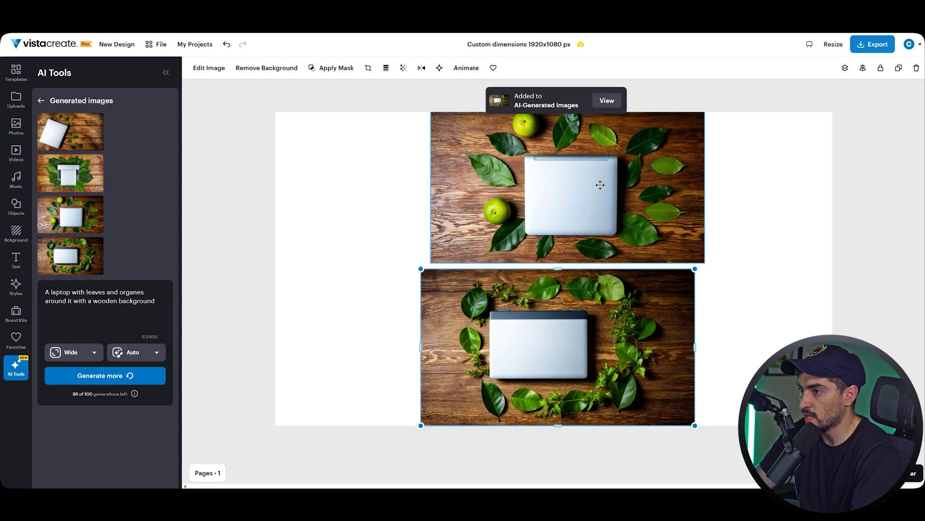
pyautogui.doubleClick(640, 360)
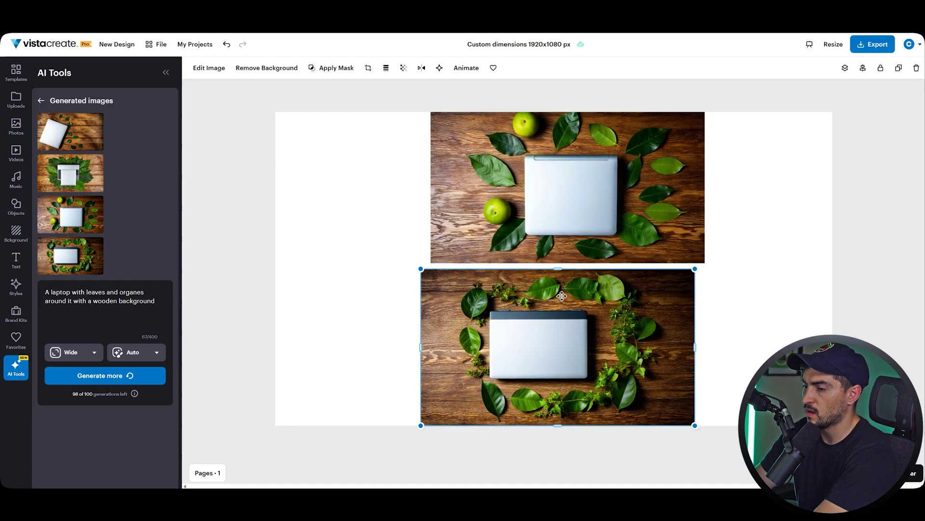
# Delete the lower laptop image and enlarge the remaining one with green fruit to cover most of the canvas
pyautogui.press('Delete')
pyautogui.moveTo(583, 207); pyautogui.dragTo(543, 261)
pyautogui.moveTo(665, 317); pyautogui.dragTo(839, 417)
pyautogui.moveTo(744, 375); pyautogui.dragTo(675, 335)
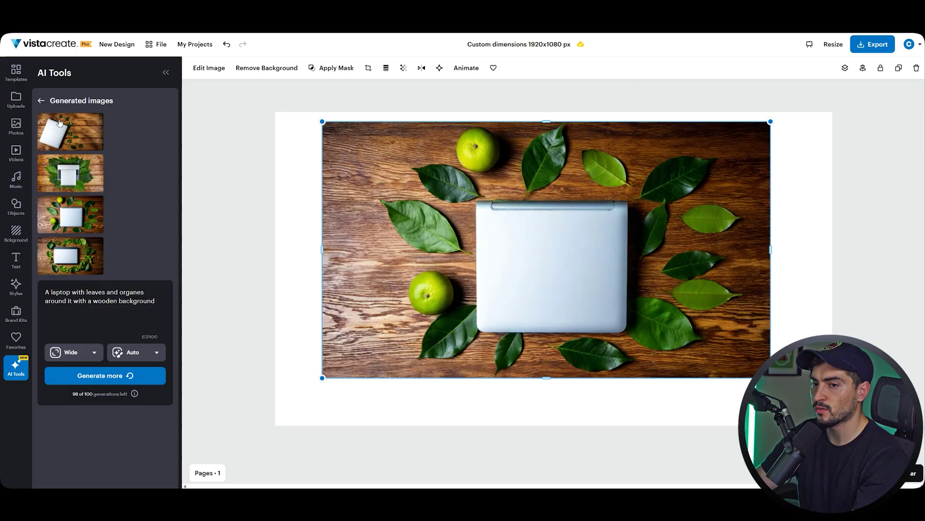
# Replace the laptop image with the first generated one, enlarged and aligned to the canvas's left edge
pyautogui.press('Delete')
pyautogui.moveTo(72, 133); pyautogui.dragTo(408, 217)
pyautogui.moveTo(544, 294); pyautogui.dragTo(742, 407)
pyautogui.moveTo(674, 376); pyautogui.dragTo(676, 342)
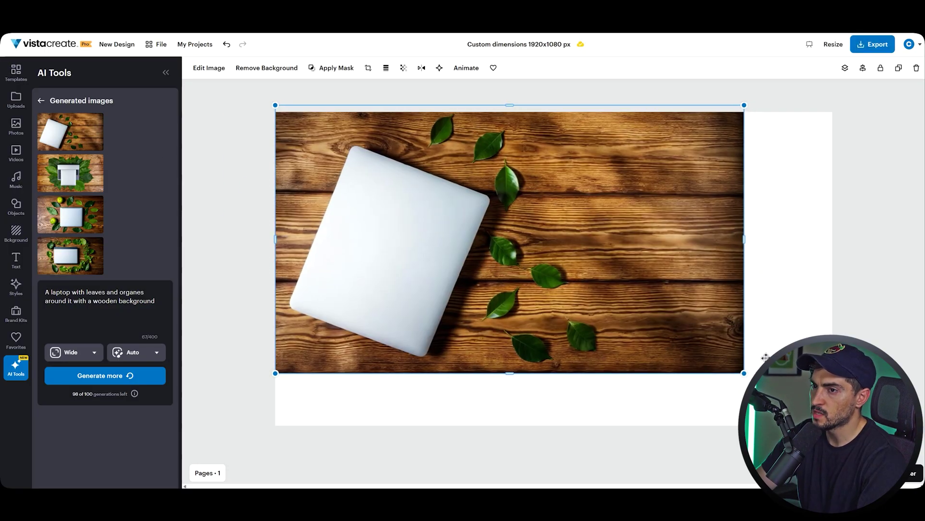
pyautogui.moveTo(745, 372); pyautogui.dragTo(836, 373)
pyautogui.hotkey('ctrl', 'z')
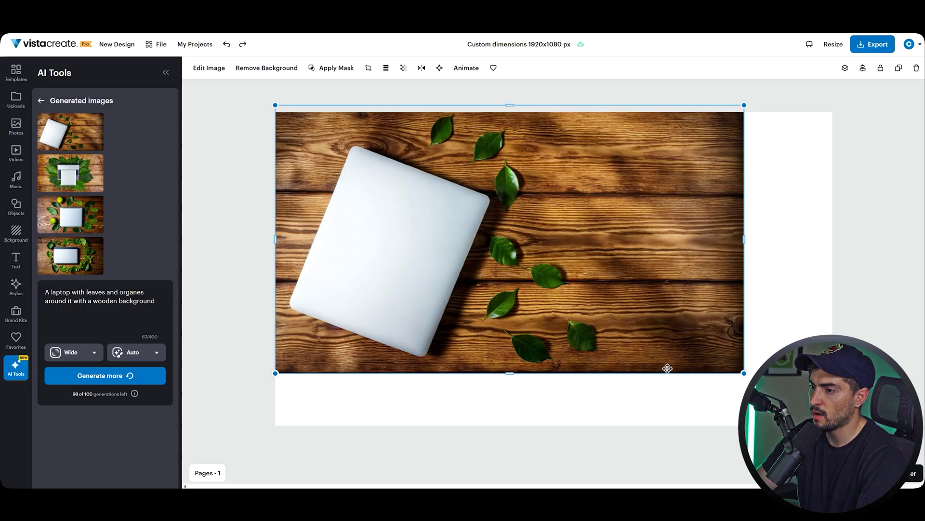
pyautogui.doubleClick(653, 363)
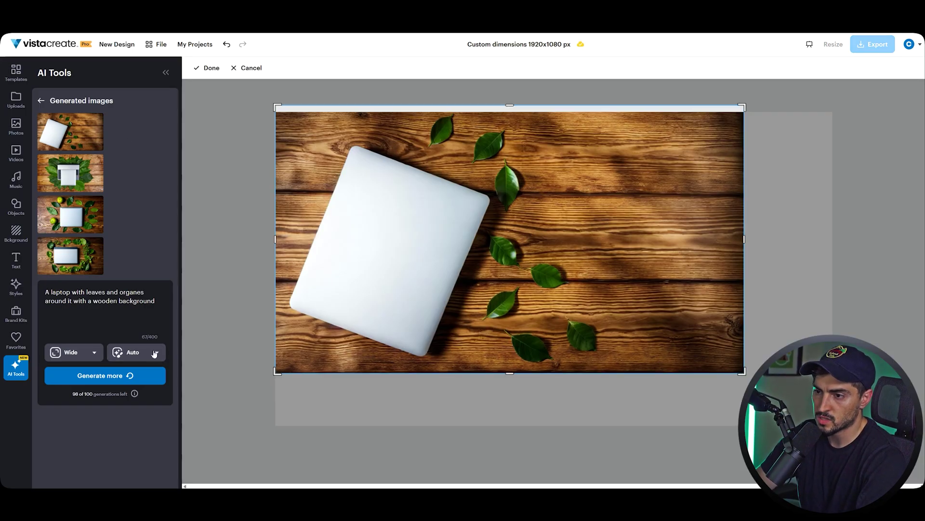
# Generate more images from the same laptop prompt in the Square format
pyautogui.click(73, 359)
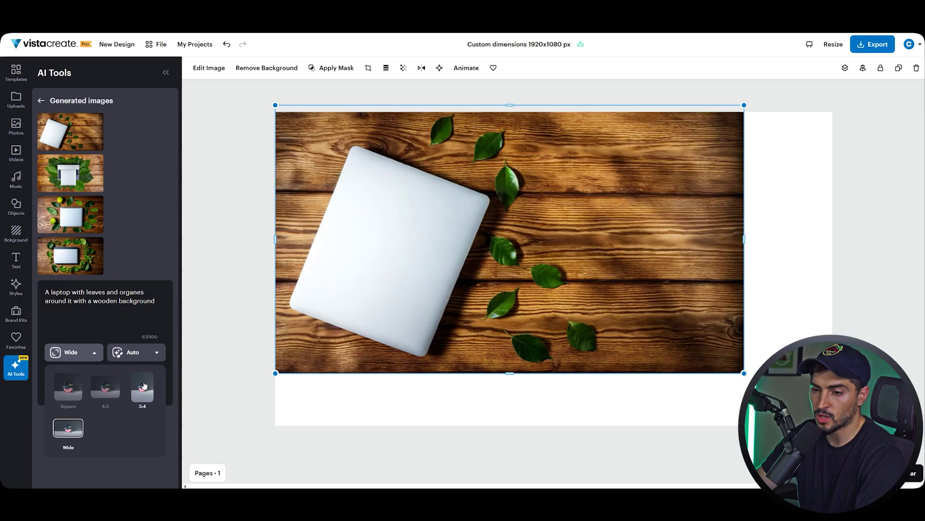
pyautogui.click(68, 386)
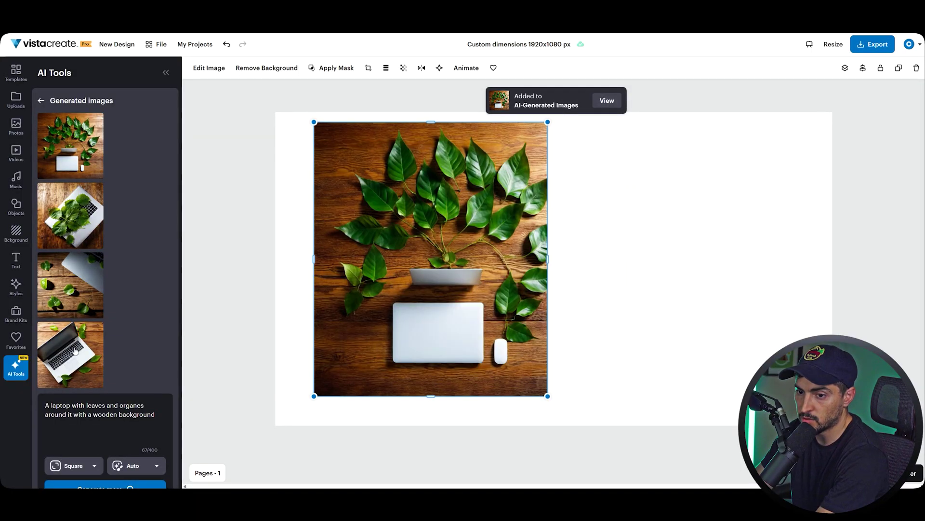
# Place the fourth square laptop image beside the first one and enlarge it on the canvas's right half
pyautogui.click(75, 351)
pyautogui.moveTo(554, 262); pyautogui.dragTo(625, 247)
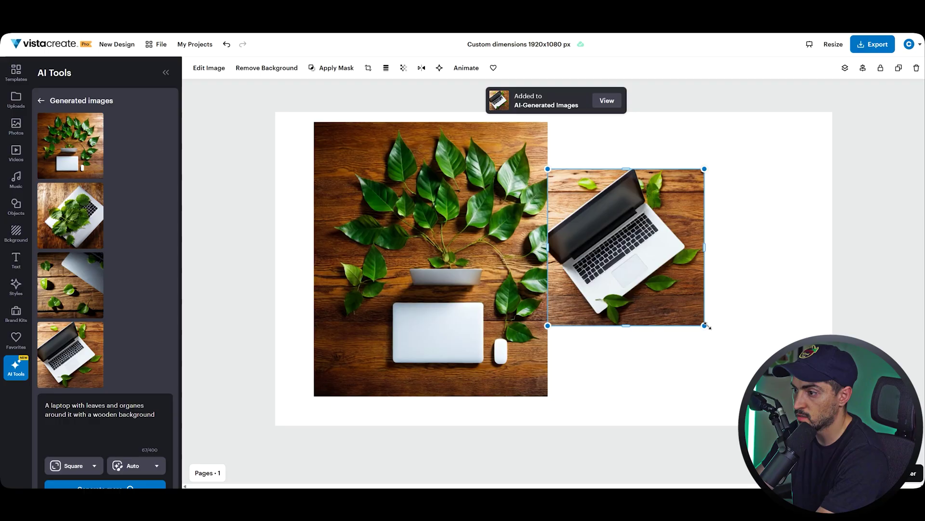
pyautogui.moveTo(704, 324); pyautogui.dragTo(799, 420)
pyautogui.moveTo(551, 306); pyautogui.dragTo(576, 269)
# Extend the right-hand laptop image vertically so it covers the canvas's full height
pyautogui.doubleClick(578, 271)
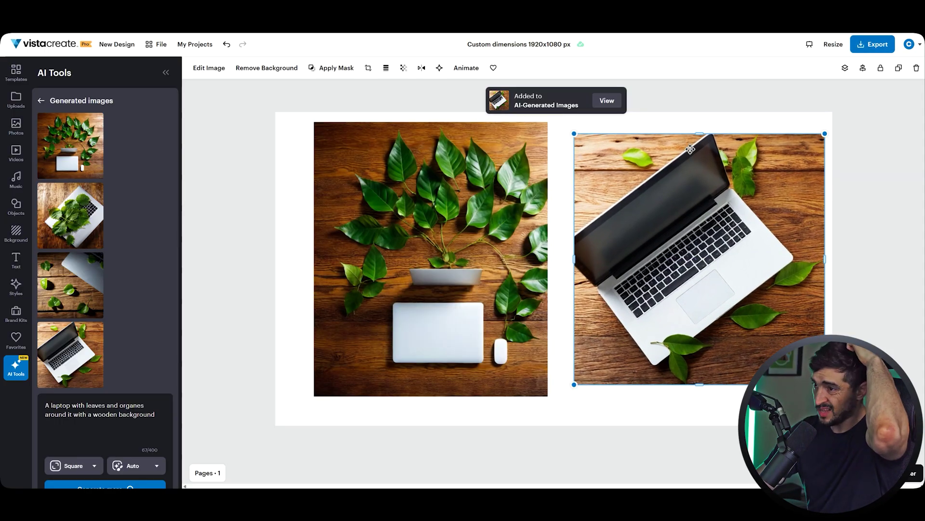
pyautogui.moveTo(700, 134); pyautogui.dragTo(699, 111)
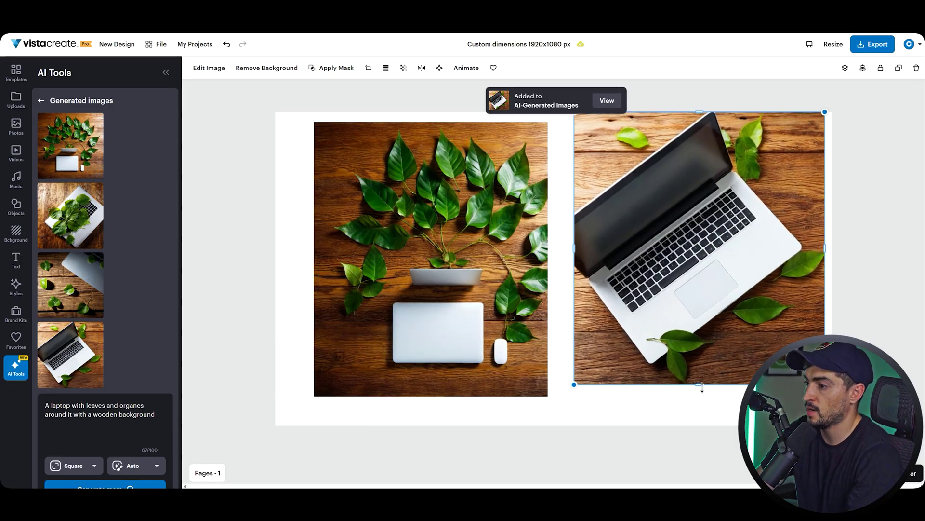
pyautogui.moveTo(702, 387); pyautogui.dragTo(701, 431)
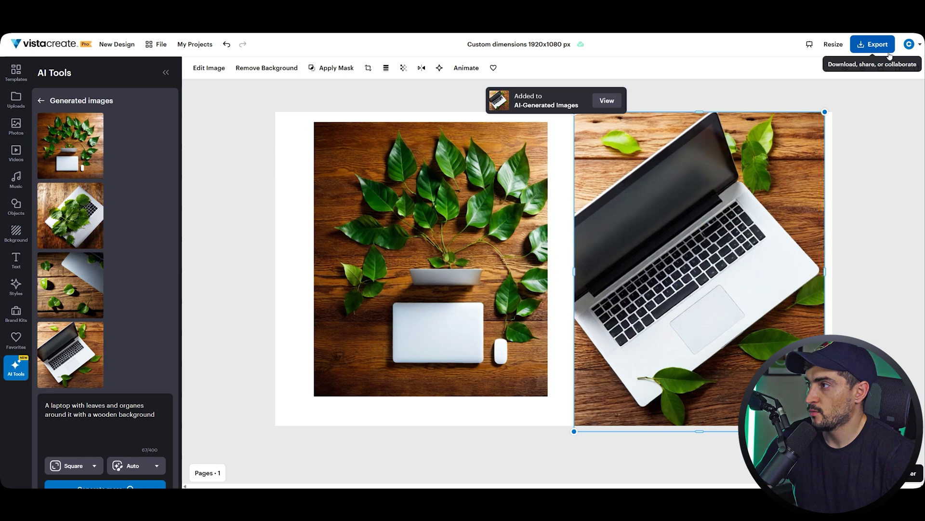
# Create a resized copy of the design in the Instagram Post format
pyautogui.click(838, 45)
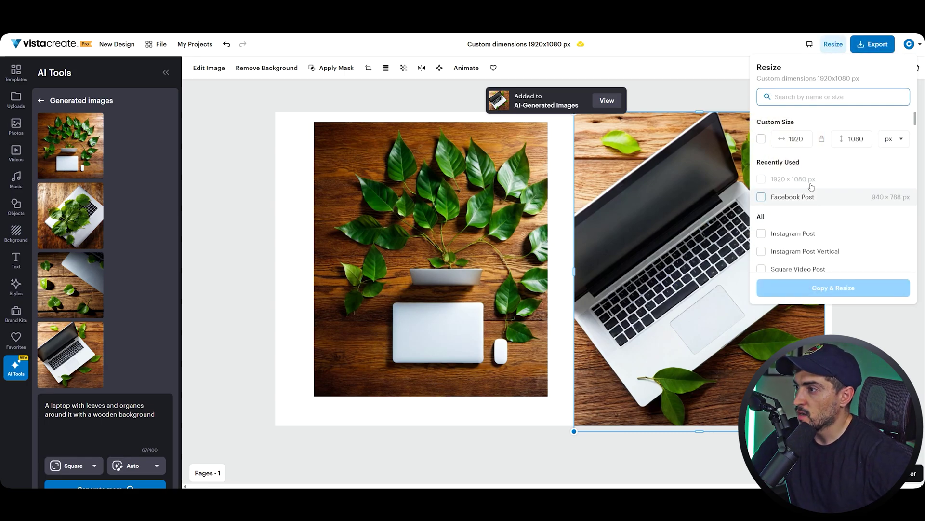
pyautogui.click(761, 233)
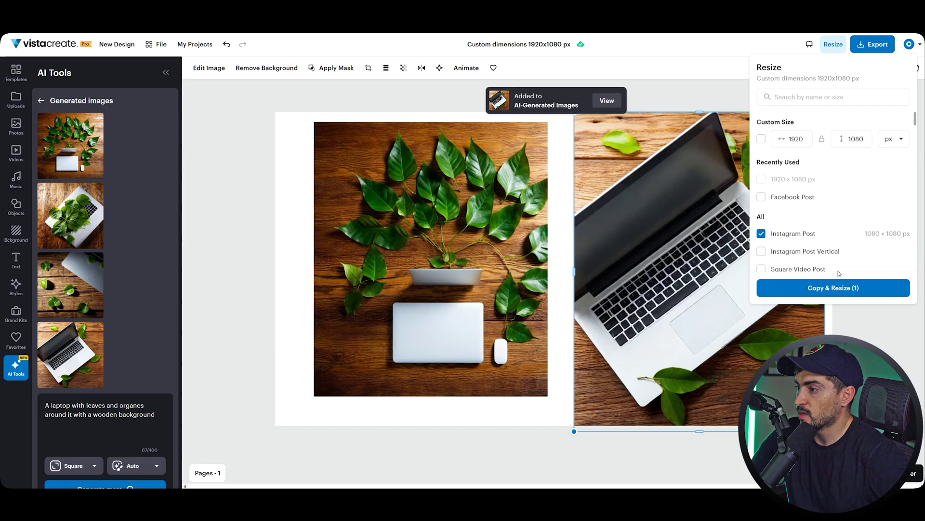
pyautogui.click(842, 288)
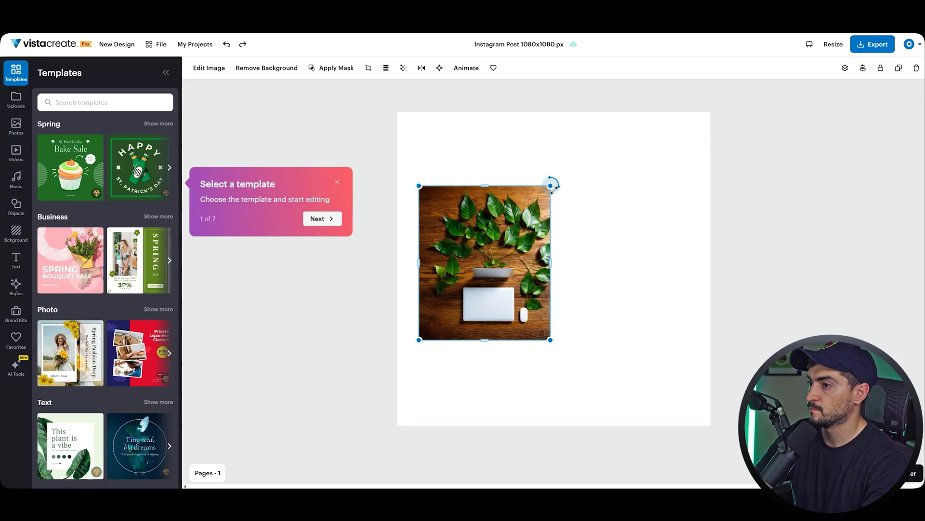
# Enlarge the image of the laptop beneath the leaves until it fills the whole square canvas
pyautogui.moveTo(551, 186); pyautogui.dragTo(651, 148)
pyautogui.moveTo(611, 337); pyautogui.dragTo(699, 428)
pyautogui.moveTo(692, 277); pyautogui.dragTo(713, 270)
pyautogui.moveTo(419, 271); pyautogui.dragTo(396, 270)
# Dismiss the onboarding tour and deselect the image
pyautogui.click(320, 218)
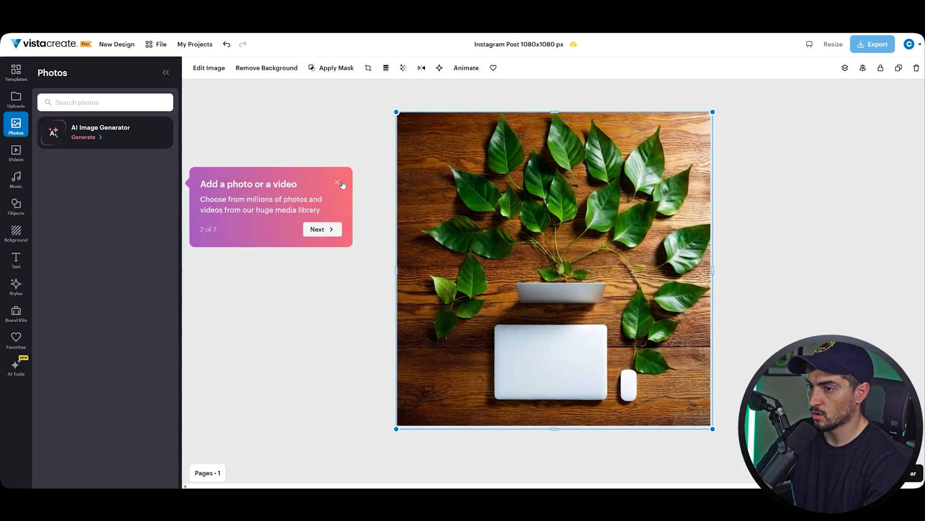
pyautogui.click(341, 183)
pyautogui.click(358, 149)
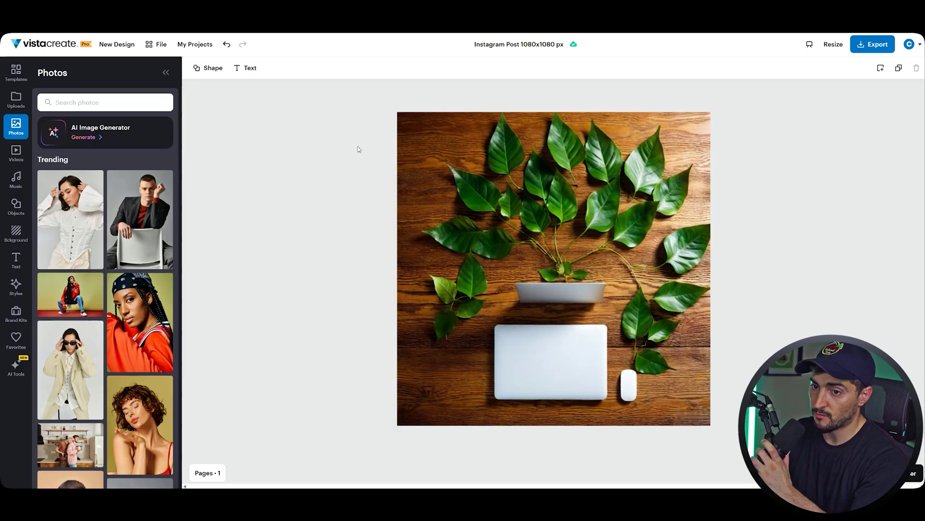
# Open the AI Image Generator and set the image style to Photography
pyautogui.click(101, 132)
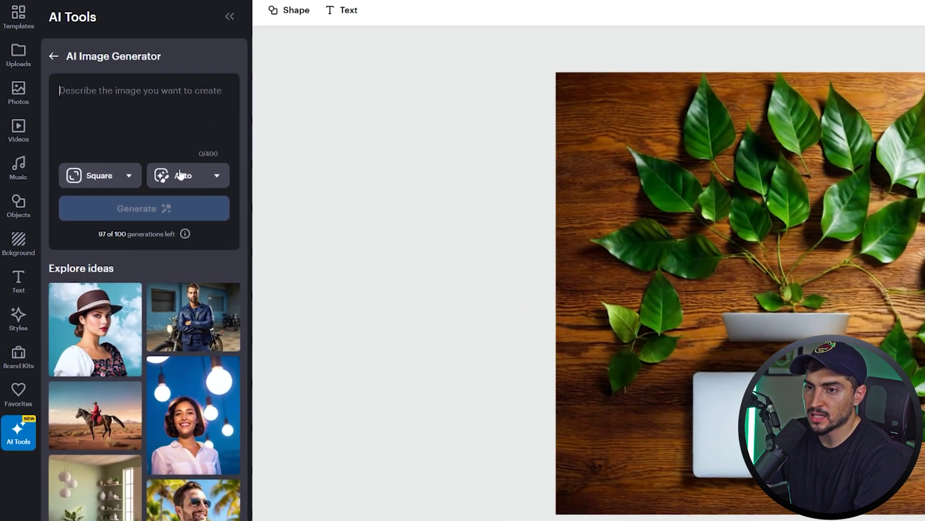
pyautogui.click(181, 175)
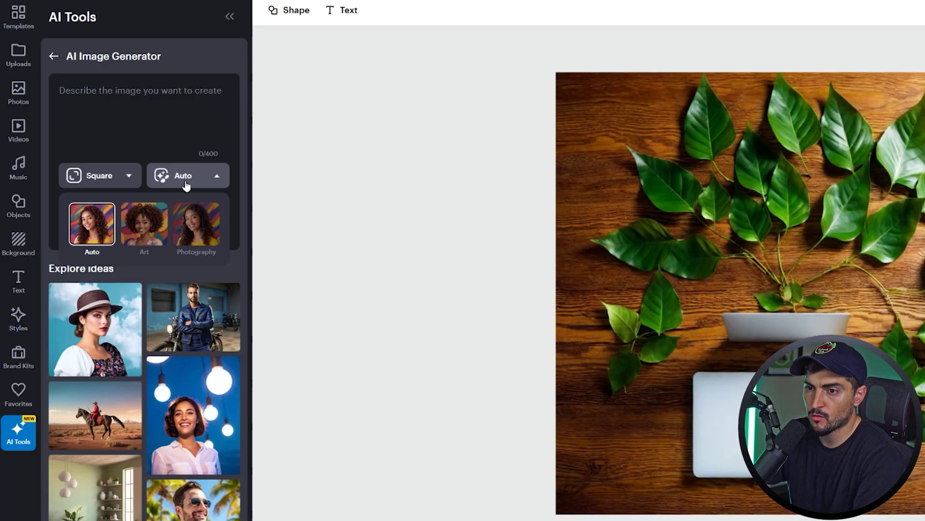
pyautogui.click(196, 221)
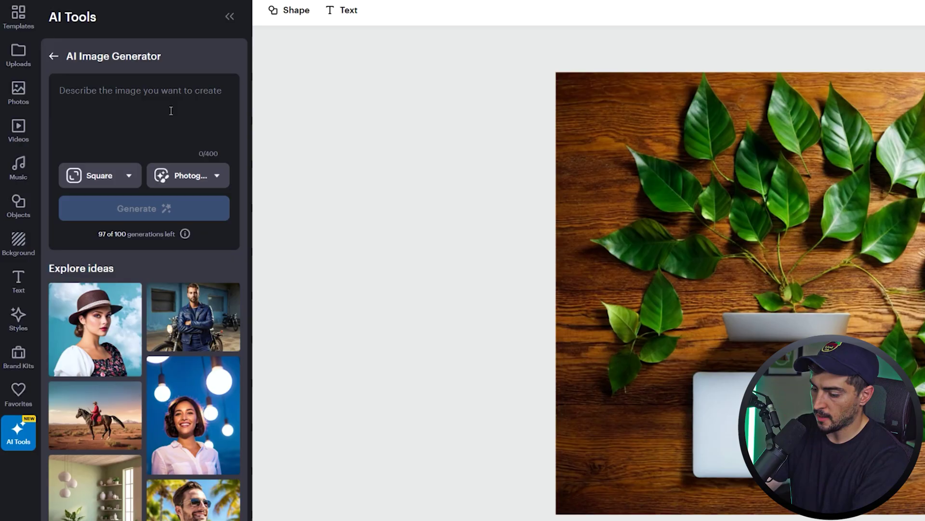
# Generate images from the prompt "A male staring into the distane with cinematic lighting in a studio with stars in the background."
pyautogui.write('A male staring into the distane with')
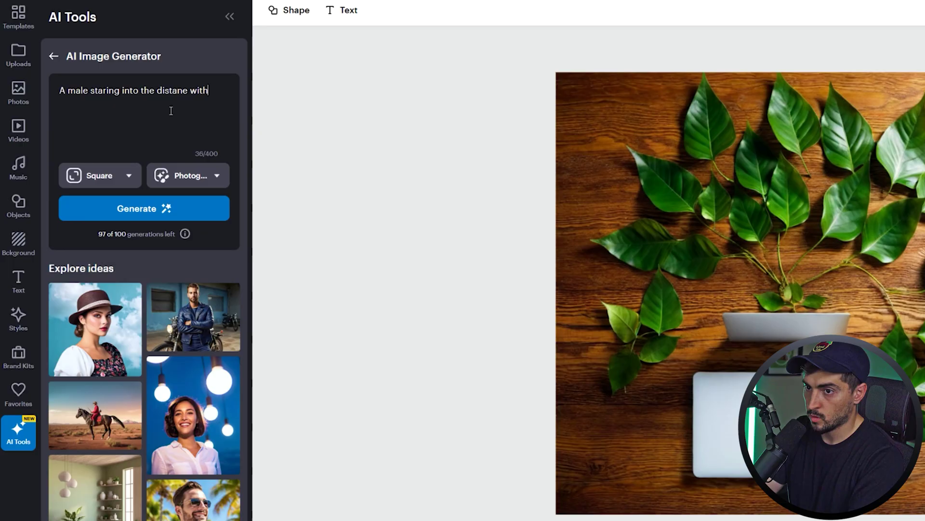
pyautogui.write(' cinematic lighting in a studio')
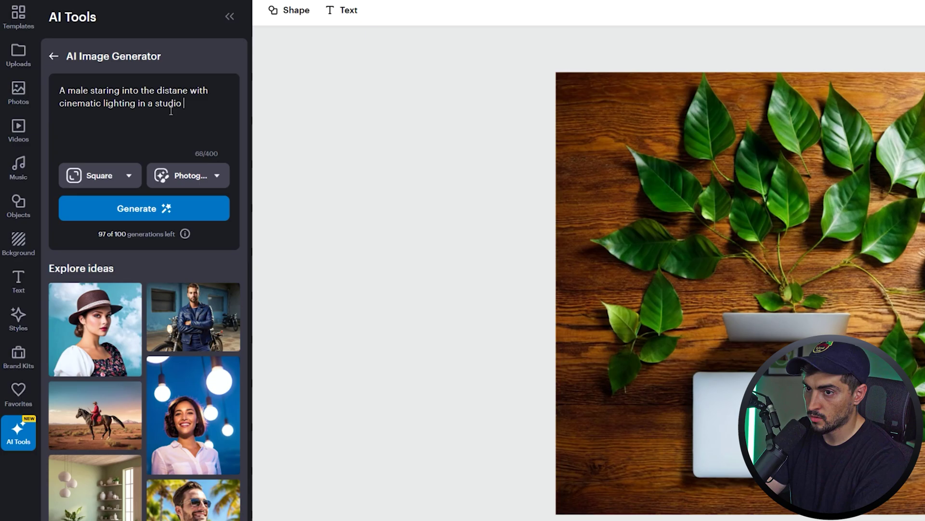
pyautogui.write('with stars in the background.')
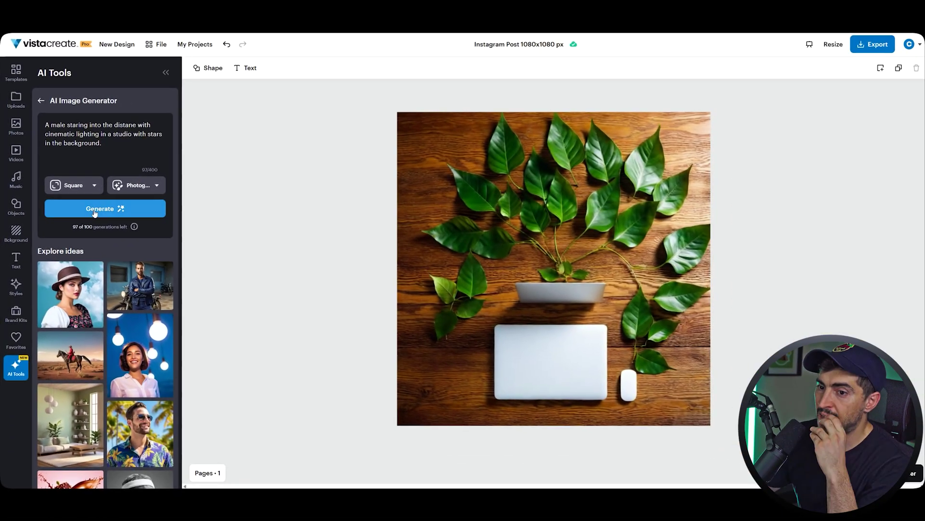
pyautogui.click(144, 209)
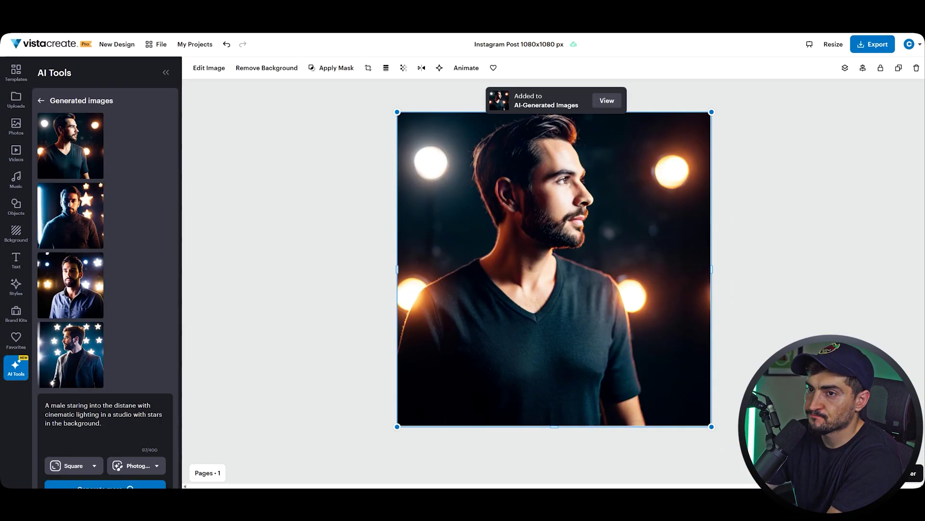
pyautogui.click(299, 169)
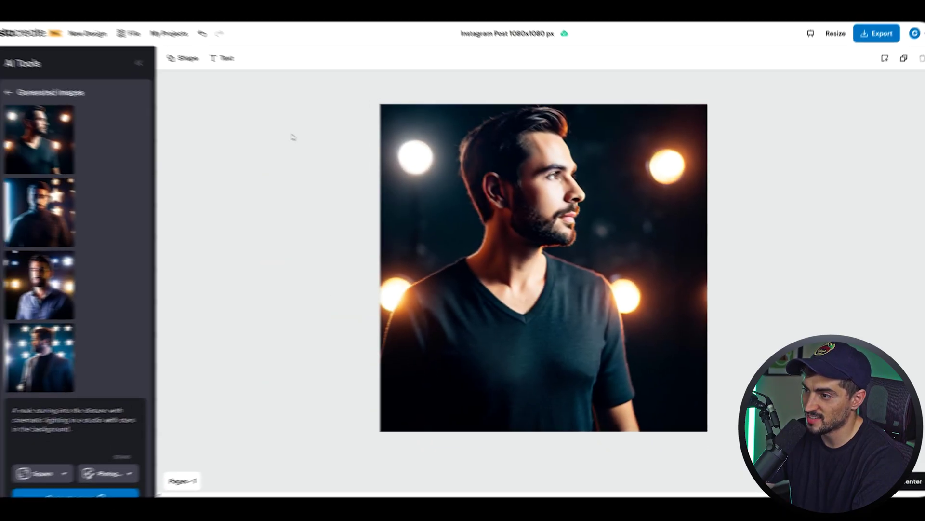
# Place the second generated portrait on the canvas and enlarge it to fill the whole square
pyautogui.click(85, 226)
pyautogui.moveTo(633, 190); pyautogui.dragTo(671, 167)
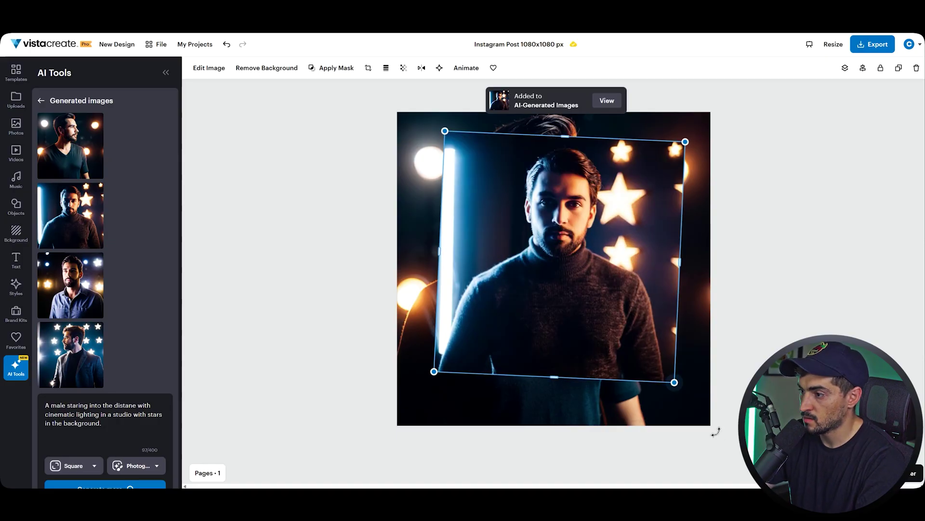
pyautogui.moveTo(715, 431)
pyautogui.mouseDown()
pyautogui.moveTo(685, 384)
pyautogui.moveTo(723, 419)
pyautogui.mouseUp()
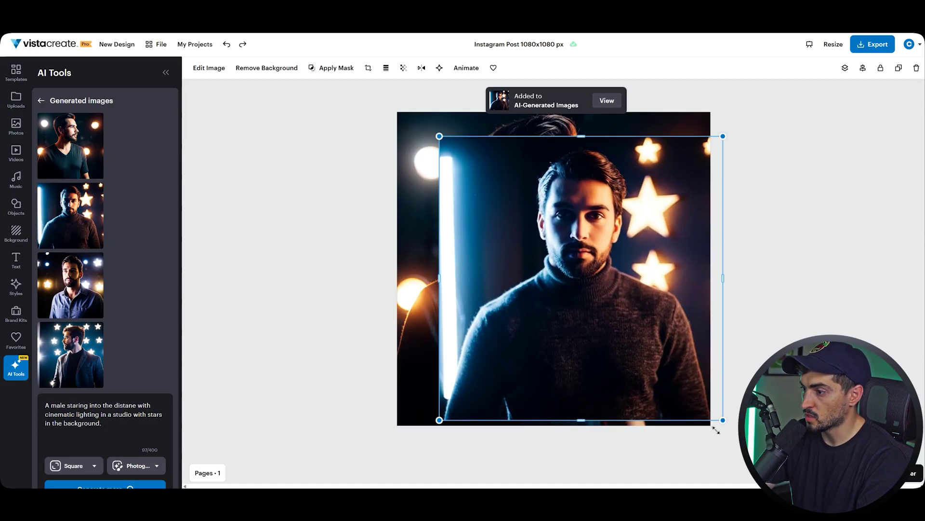
pyautogui.moveTo(646, 317); pyautogui.dragTo(605, 292)
pyautogui.moveTo(681, 395); pyautogui.dragTo(712, 426)
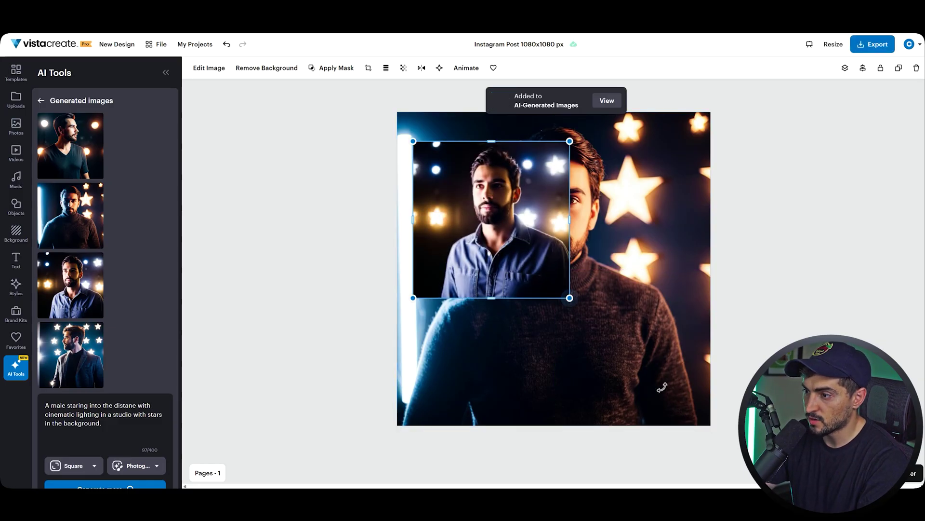
pyautogui.moveTo(571, 299); pyautogui.dragTo(718, 423)
pyautogui.hotkey('ctrl', 'z')
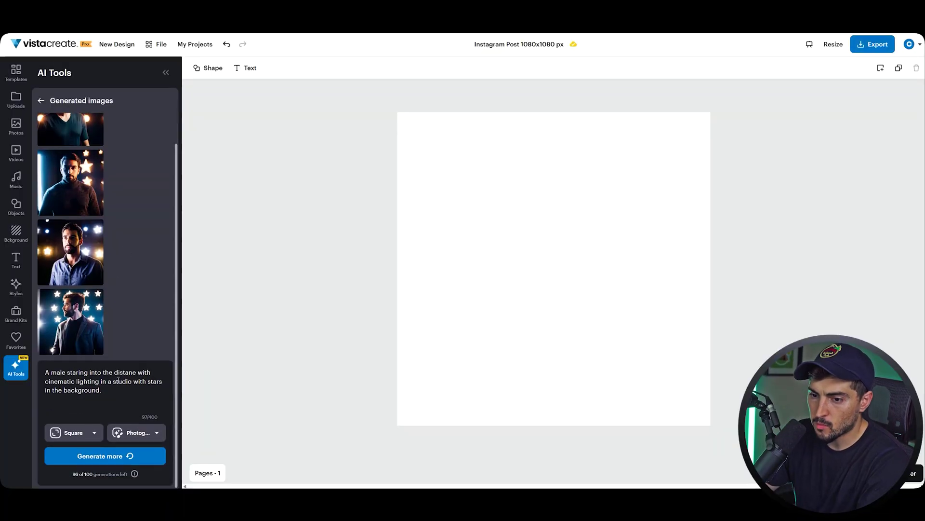
# Add ", cyberpunk style" to the end of the portrait prompt and generate more images
pyautogui.click(126, 401)
pyautogui.press('BackSpace')
pyautogui.write(', cyberpunk style')
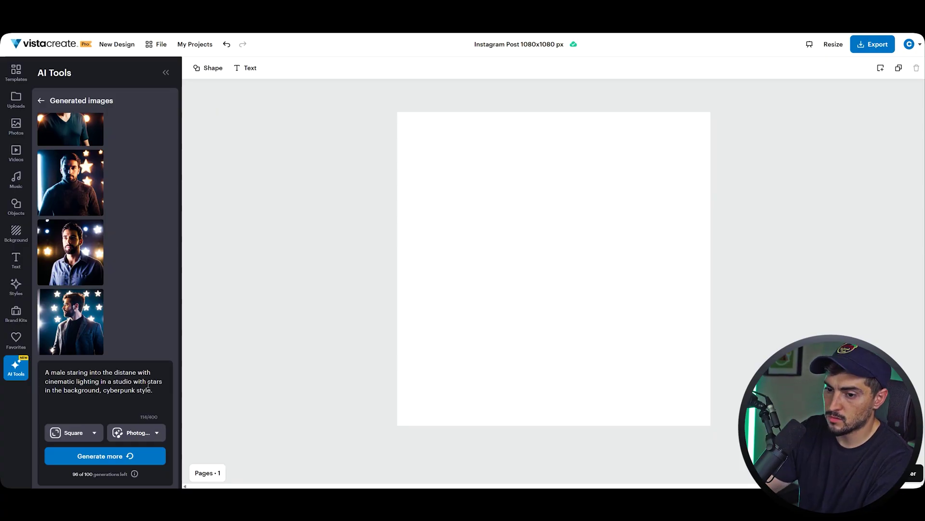
pyautogui.click(105, 456)
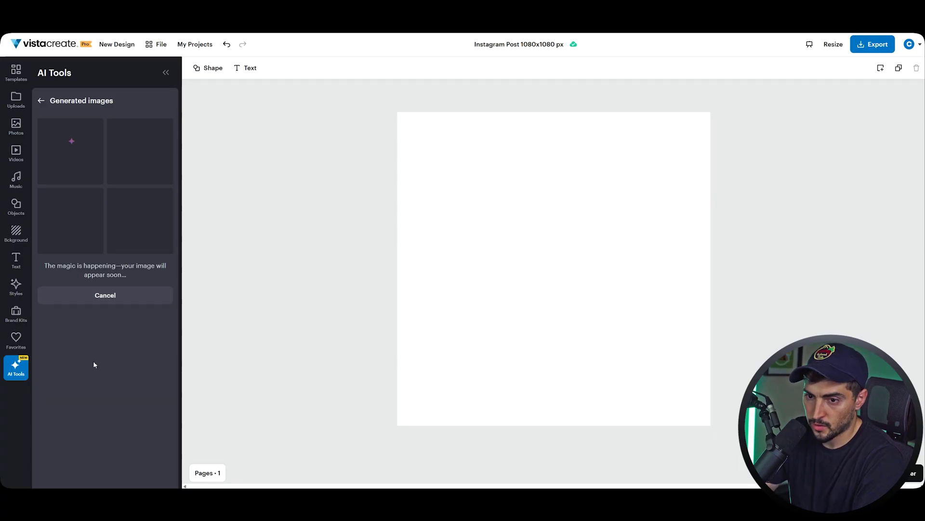
# Apply the "Your vintage vibe" photo template to the blank canvas
pyautogui.click(16, 72)
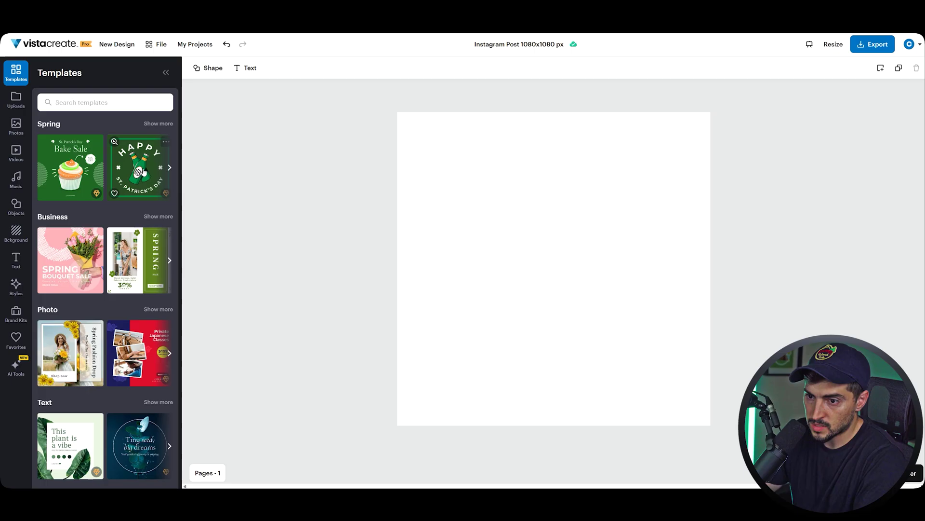
pyautogui.scroll(-2, 144, 171)
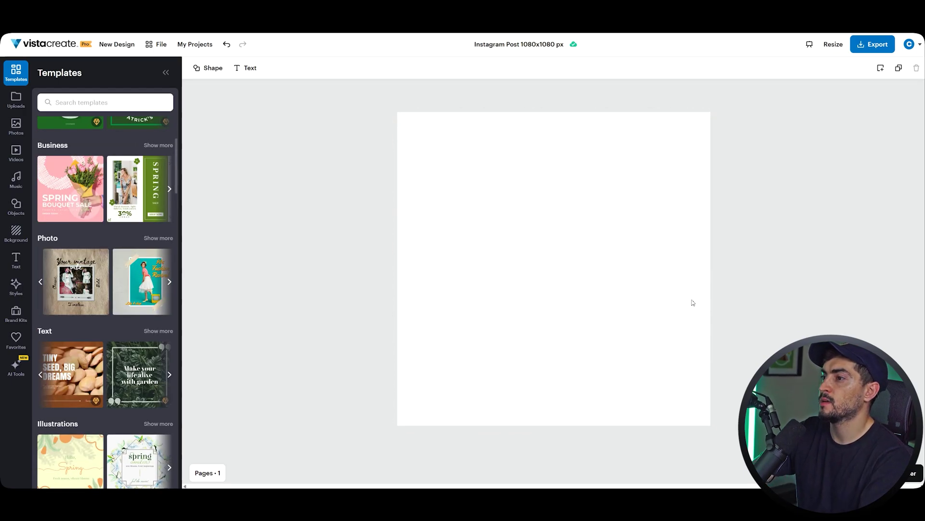
pyautogui.moveTo(579, 234); pyautogui.dragTo(515, 255)
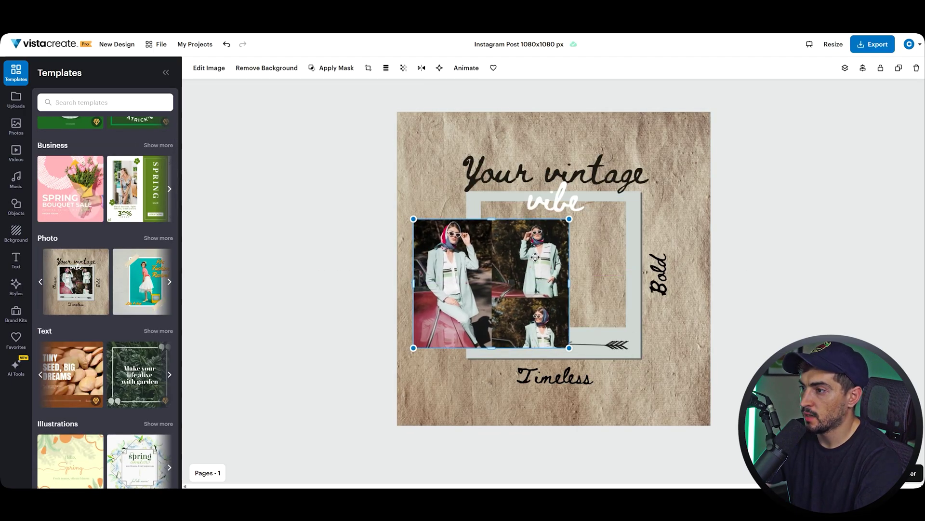
pyautogui.hotkey('ctrl', 'z')
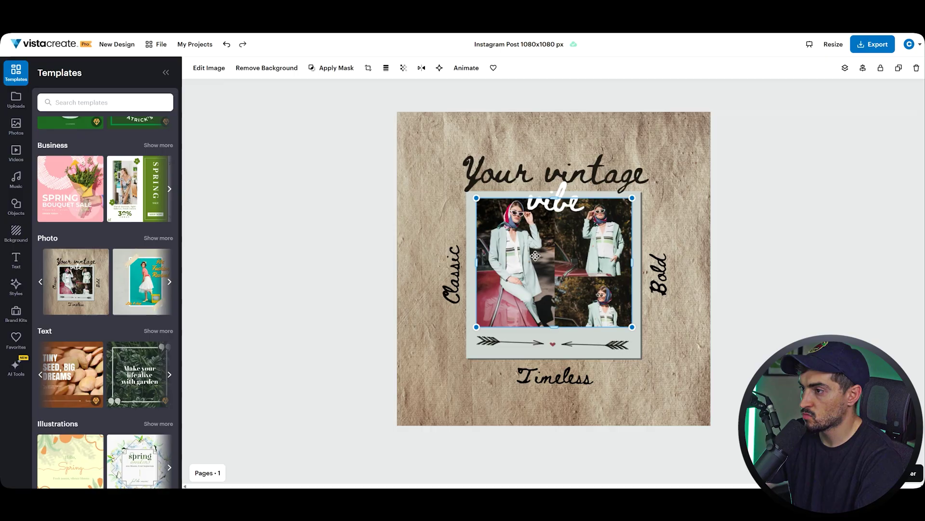
# Delete the sample photos inside the template's picture frame
pyautogui.press('Delete')
pyautogui.click(569, 239)
pyautogui.press('Delete')
pyautogui.rightClick(19, 338)
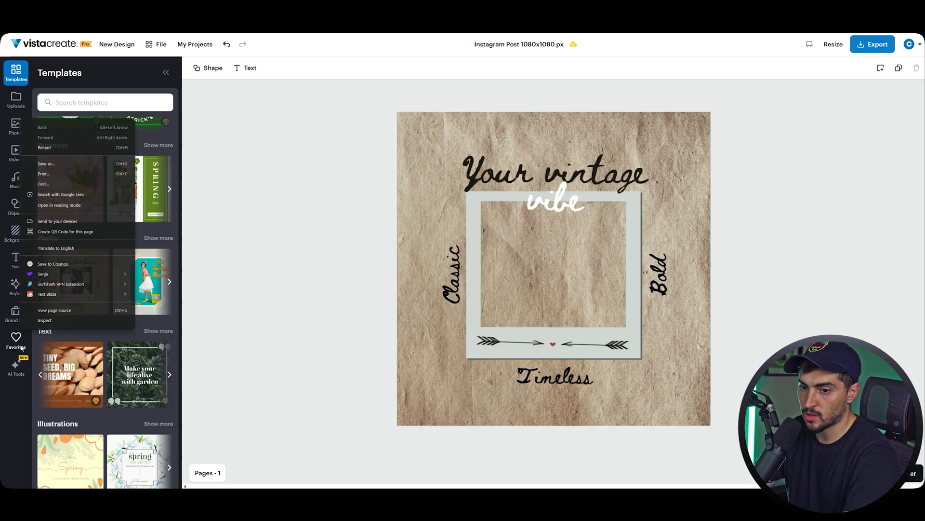
# Place the second generated cyberpunk portrait in the template's frame, resized and centred above the arrows
pyautogui.click(17, 367)
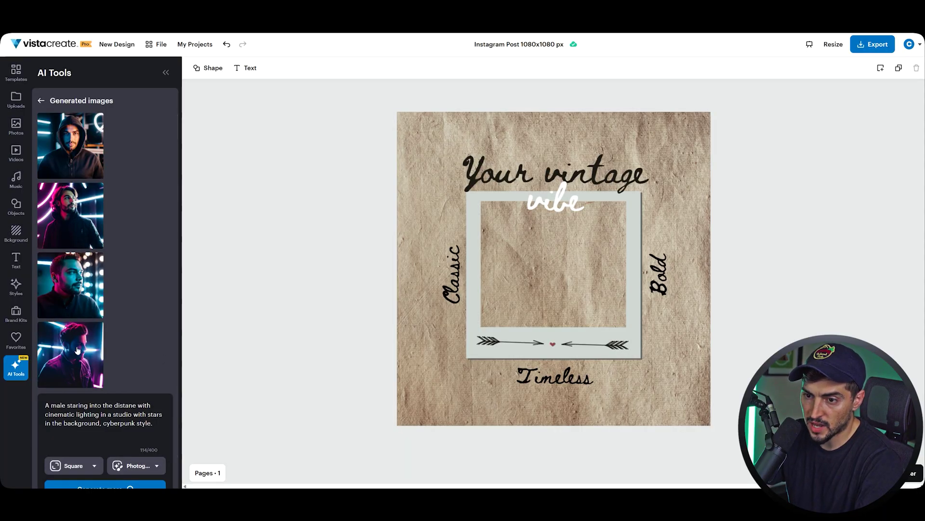
pyautogui.moveTo(70, 227); pyautogui.dragTo(597, 328)
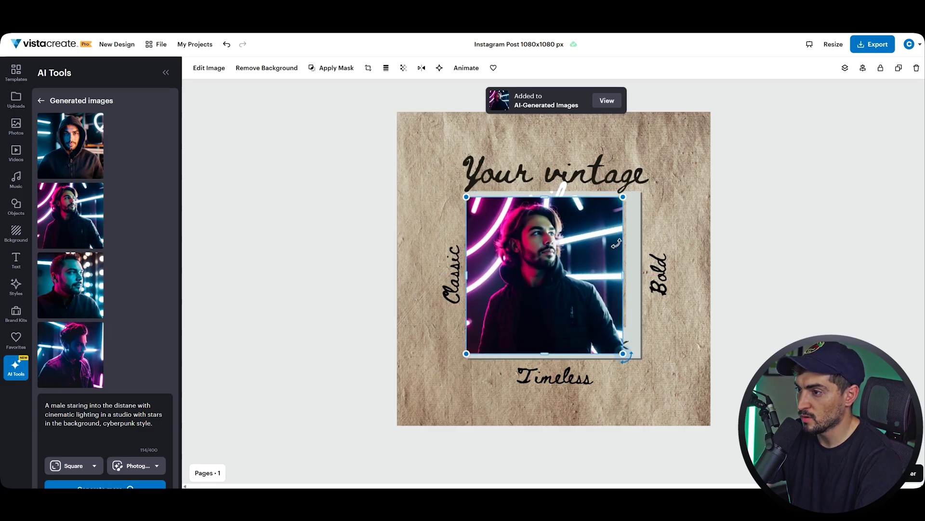
pyautogui.moveTo(624, 204); pyautogui.dragTo(655, 205)
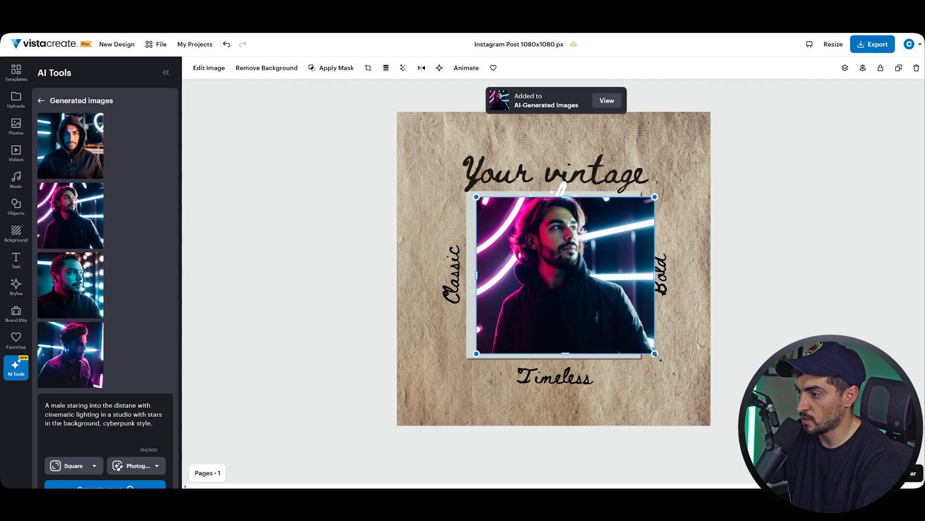
pyautogui.moveTo(655, 354); pyautogui.dragTo(631, 332)
pyautogui.moveTo(612, 271); pyautogui.dragTo(612, 271)
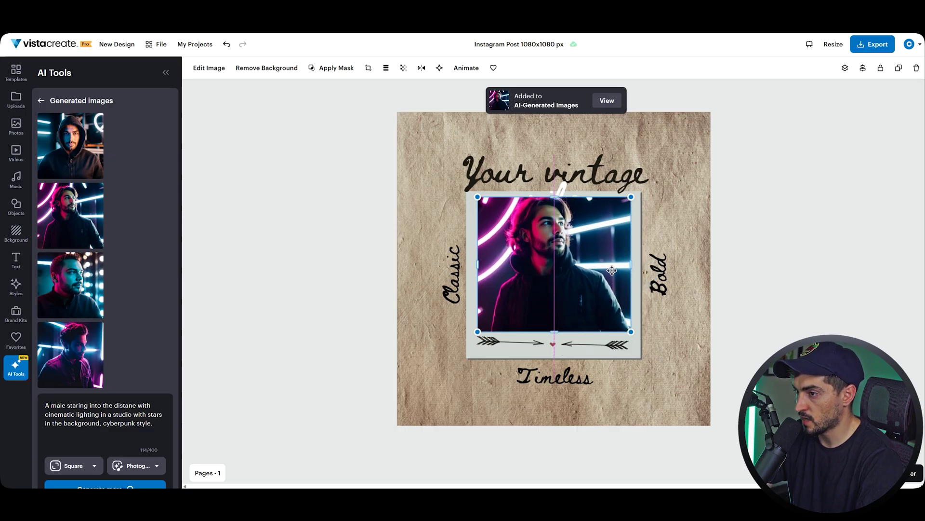
# Trim the portrait's height to fit the frame above the arrows, and undo a trial placement of the hooded portrait
pyautogui.moveTo(555, 331); pyautogui.dragTo(554, 327)
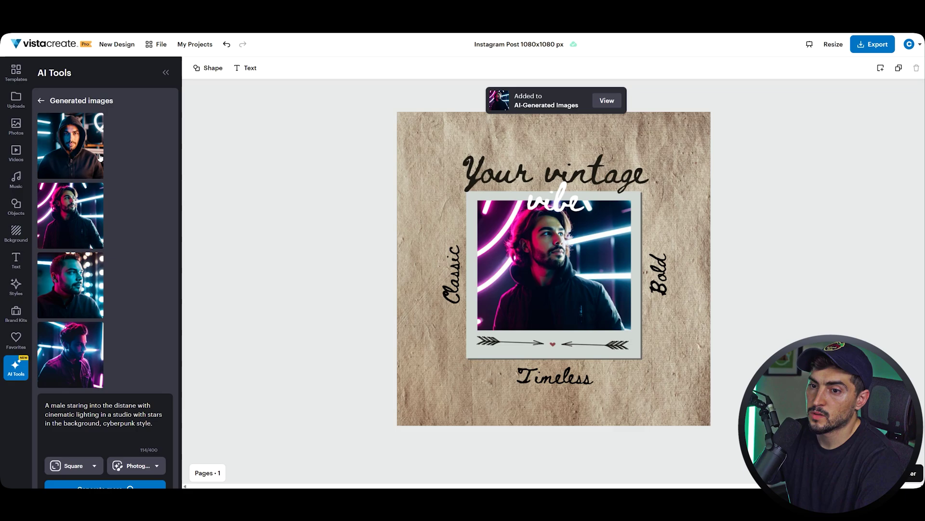
pyautogui.click(77, 141)
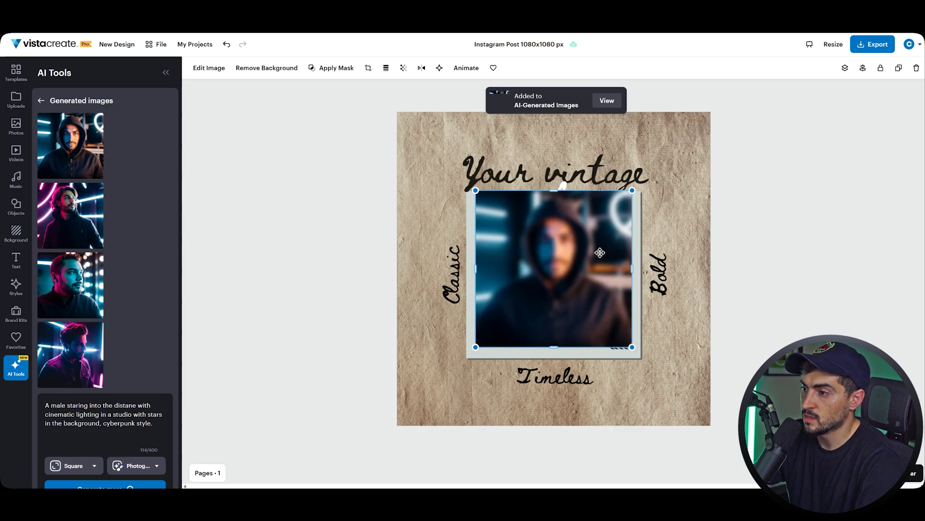
pyautogui.hotkey('ctrl', 'z')
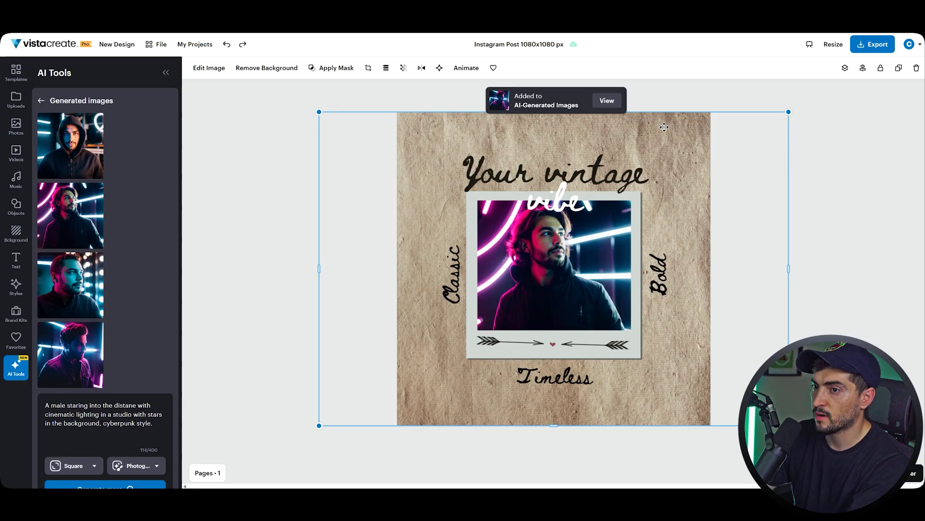
# Search the stock photos for "dark mystical" and replace the paper background with the purple smoke photo
pyautogui.click(16, 127)
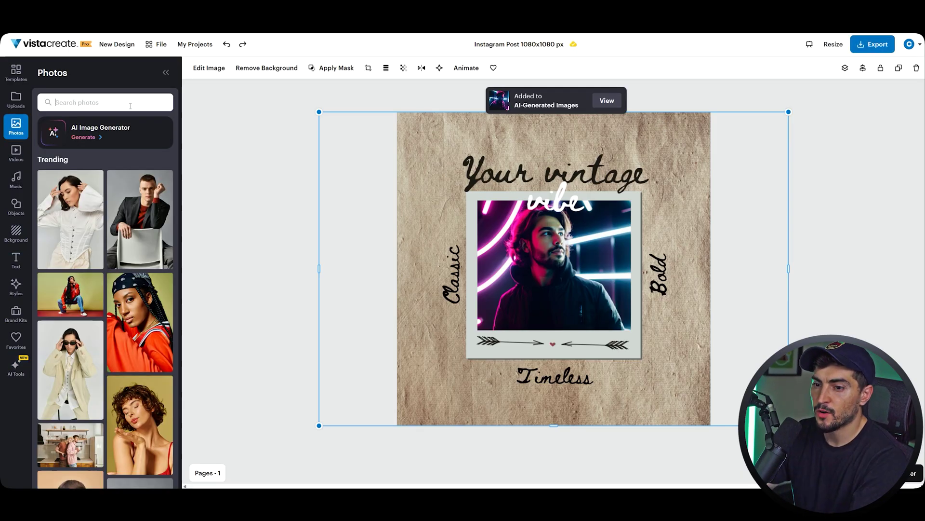
pyautogui.click(131, 103)
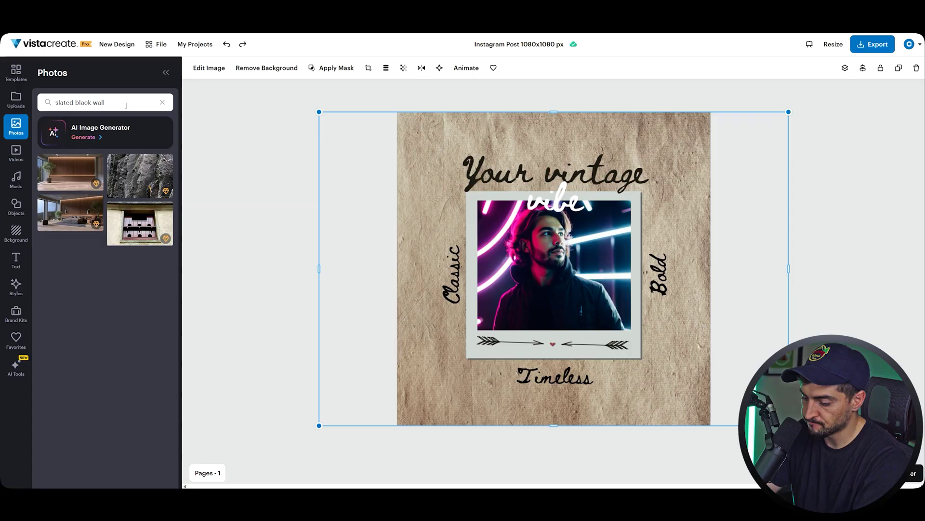
pyautogui.write('dark mystical')
pyautogui.press('Return')
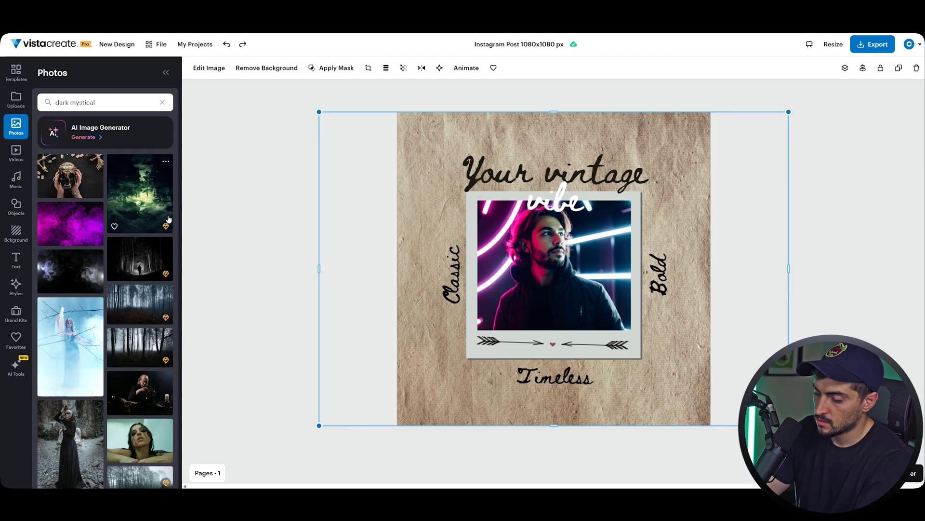
pyautogui.moveTo(70, 223); pyautogui.dragTo(687, 413)
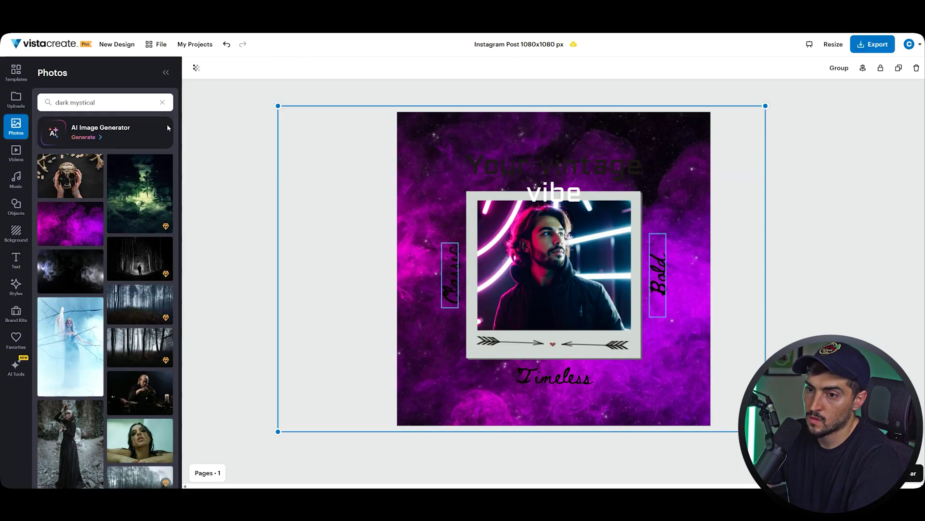
# Set the template's texts to the Aldrich font, with a white "We are One" headline and "Club" in place of "Classic"
pyautogui.click(451, 274)
pyautogui.click(219, 68)
pyautogui.write('a')
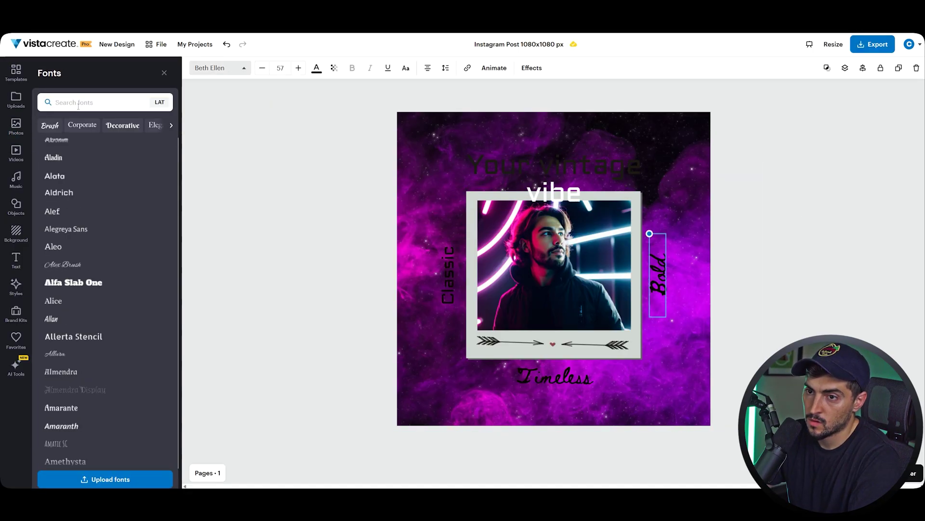
pyautogui.click(163, 213)
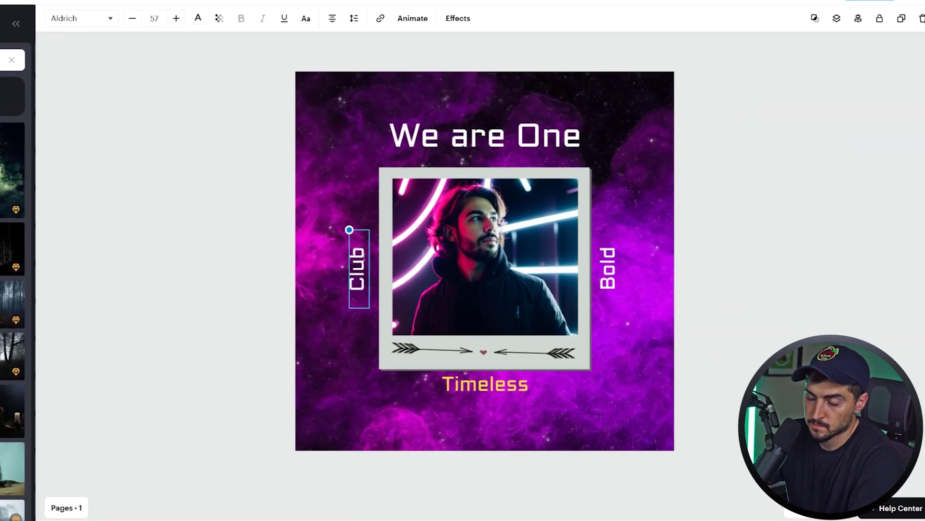
pyautogui.click(715, 182)
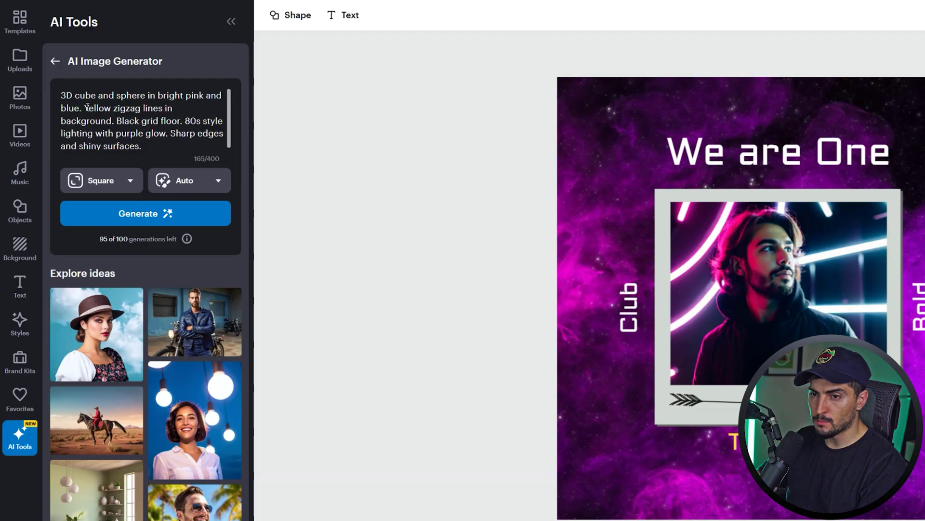
# Generate square Auto-style images of a pink and blue 3D cube and sphere with yellow zigzag lines, black grid floor and purple 80s lighting
pyautogui.moveTo(87, 107); pyautogui.dragTo(193, 121)
pyautogui.click(127, 133)
pyautogui.click(126, 134)
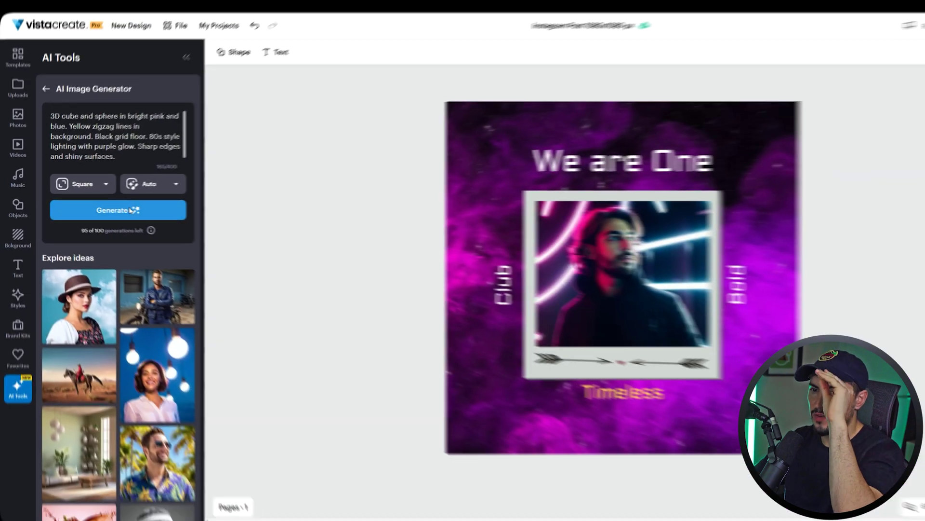
pyautogui.click(147, 213)
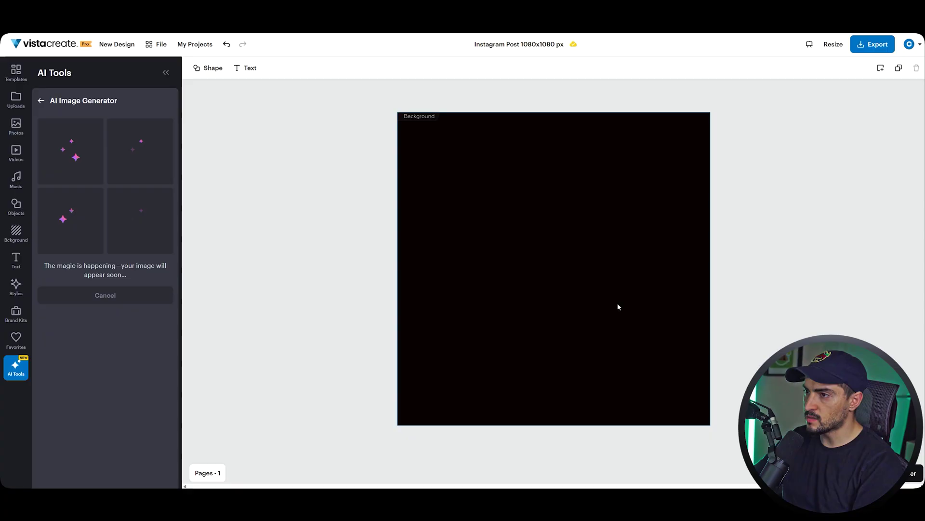
# Place the second, fourth and first generated neon images on the black canvas and enlarge them
pyautogui.click(620, 310)
pyautogui.click(317, 141)
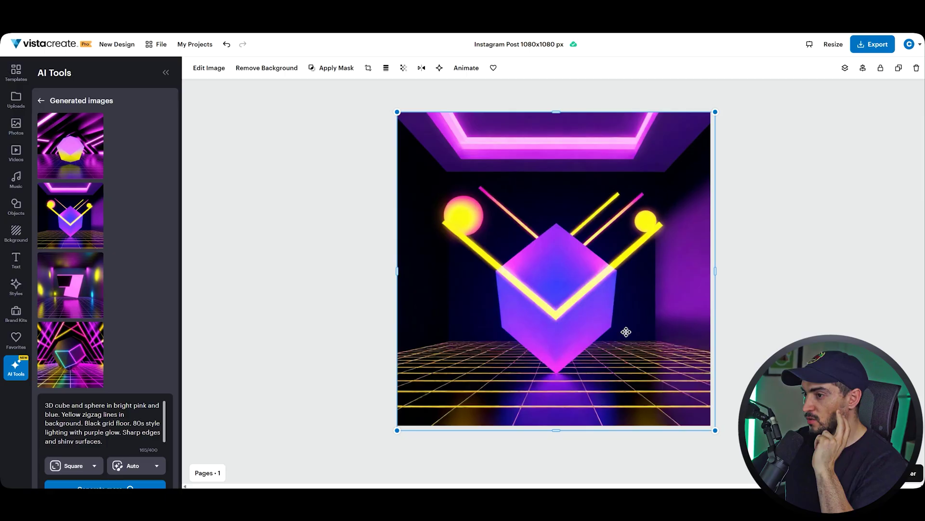
pyautogui.click(67, 234)
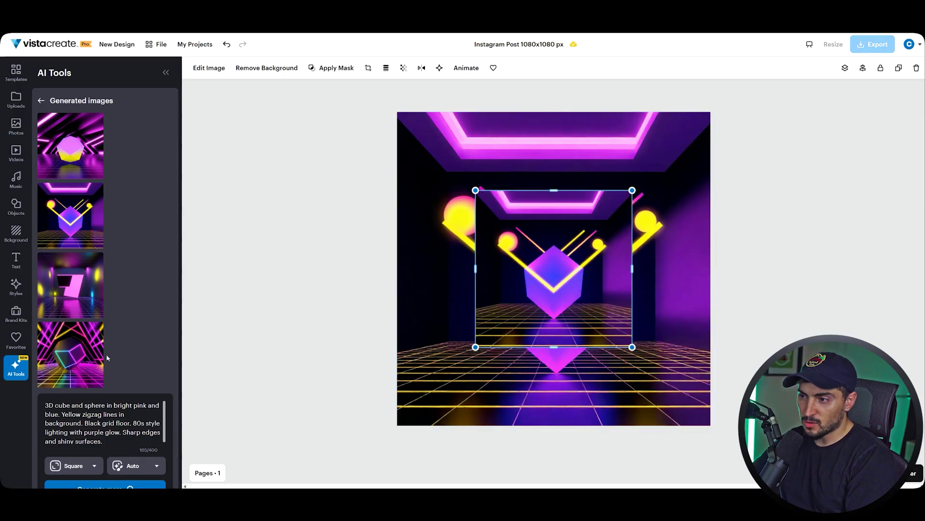
pyautogui.click(88, 354)
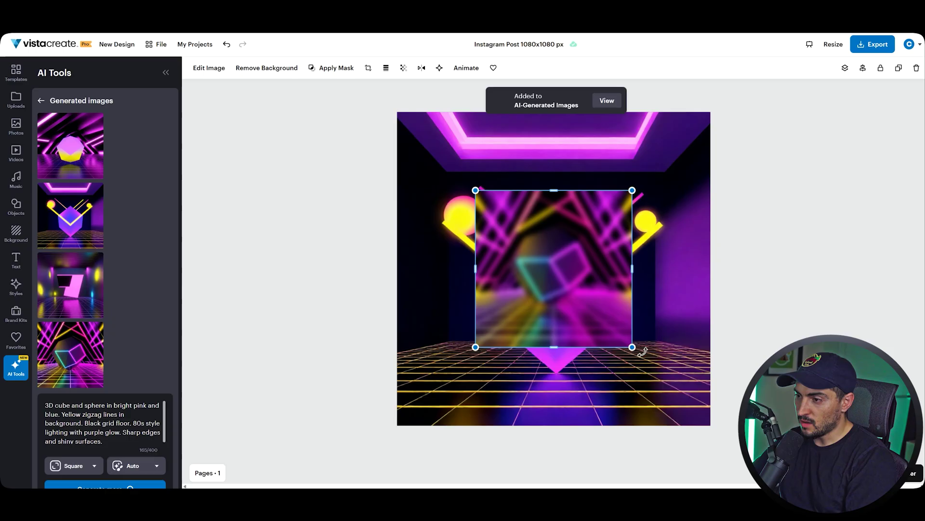
pyautogui.moveTo(634, 348); pyautogui.dragTo(714, 429)
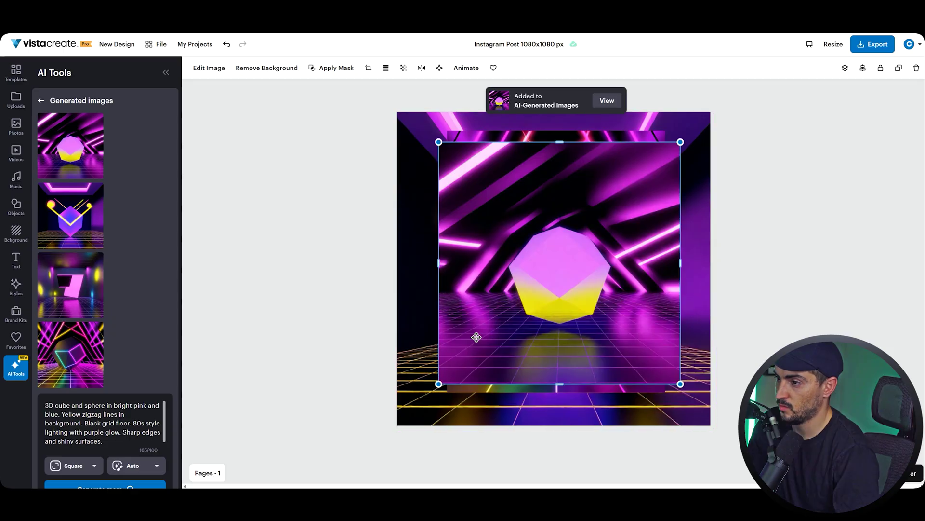
pyautogui.click(729, 176)
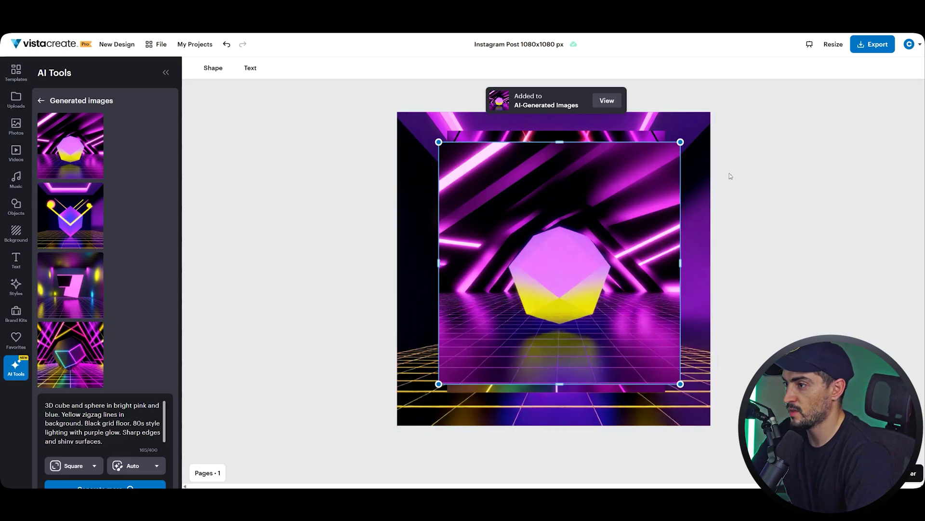
# Delete the second and fourth neon images from the canvas and enlarge the pink and yellow polyhedron image to fill it
pyautogui.click(706, 175)
pyautogui.press('Delete')
pyautogui.click(652, 136)
pyautogui.press('Delete')
pyautogui.click(645, 167)
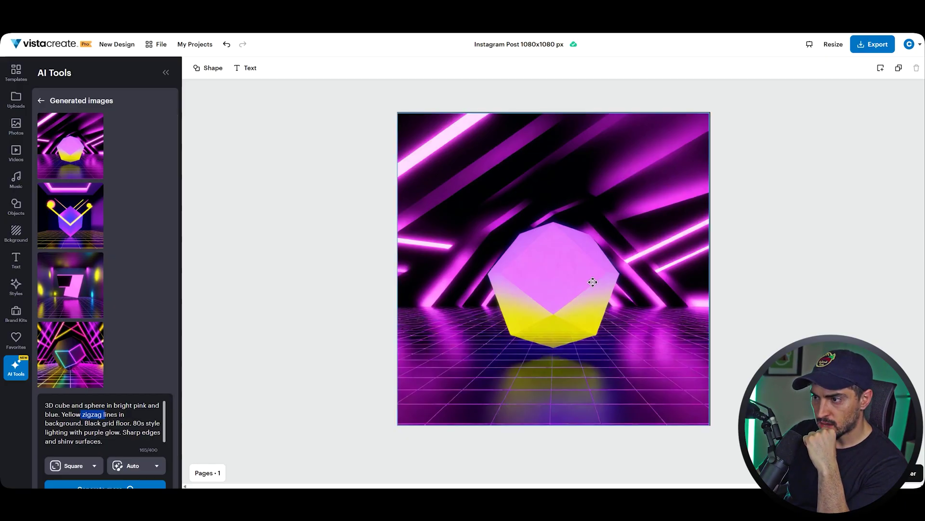
# Change the prompt's glow to green and replace the yellow zigzag lines sentence with "Clouds in the background."
pyautogui.click(120, 431)
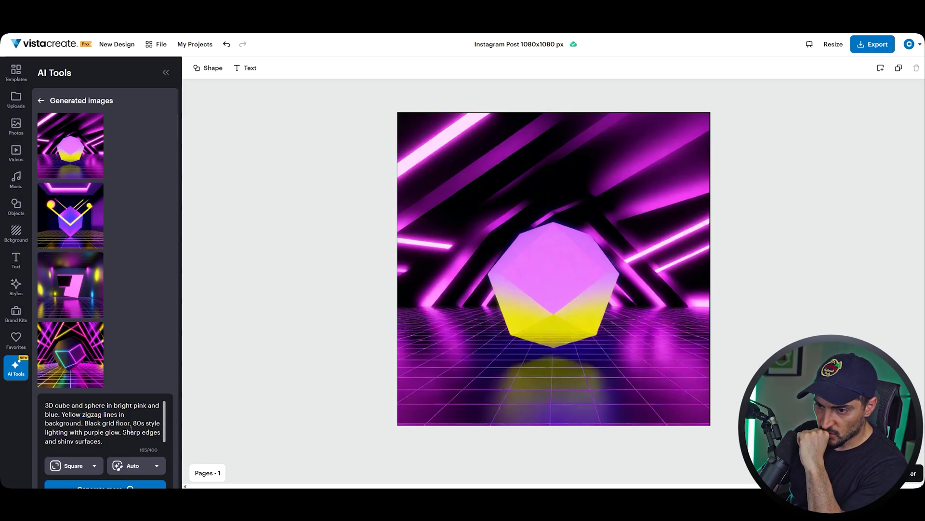
pyautogui.moveTo(104, 436); pyautogui.dragTo(88, 433)
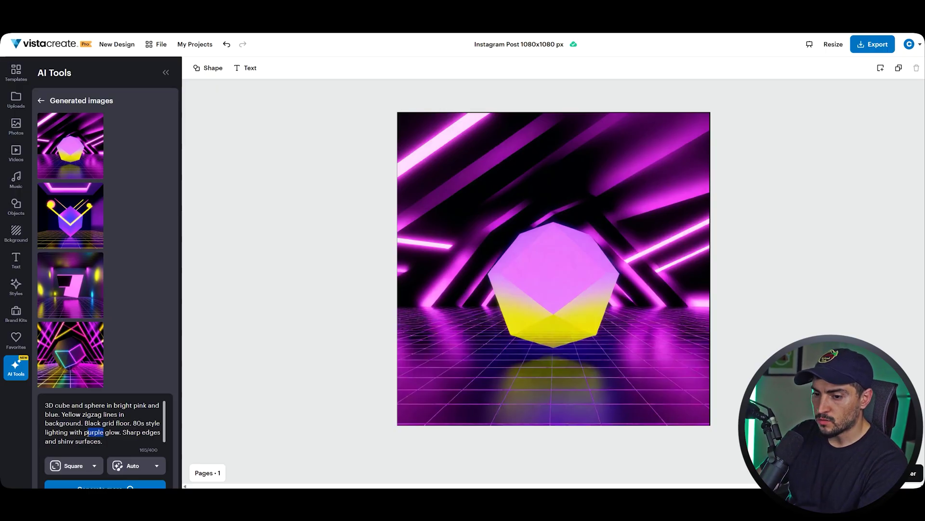
pyautogui.press('BackSpace')
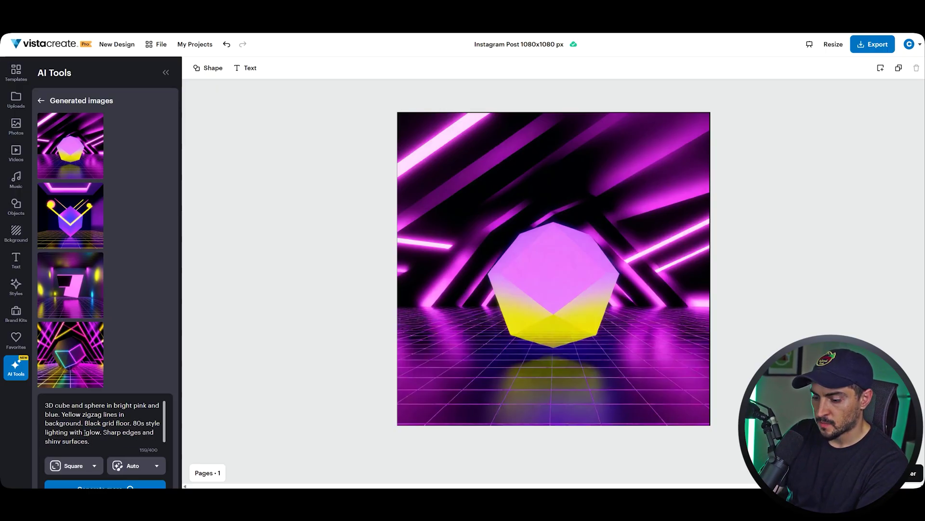
pyautogui.write('green')
pyautogui.moveTo(84, 425); pyautogui.dragTo(62, 415)
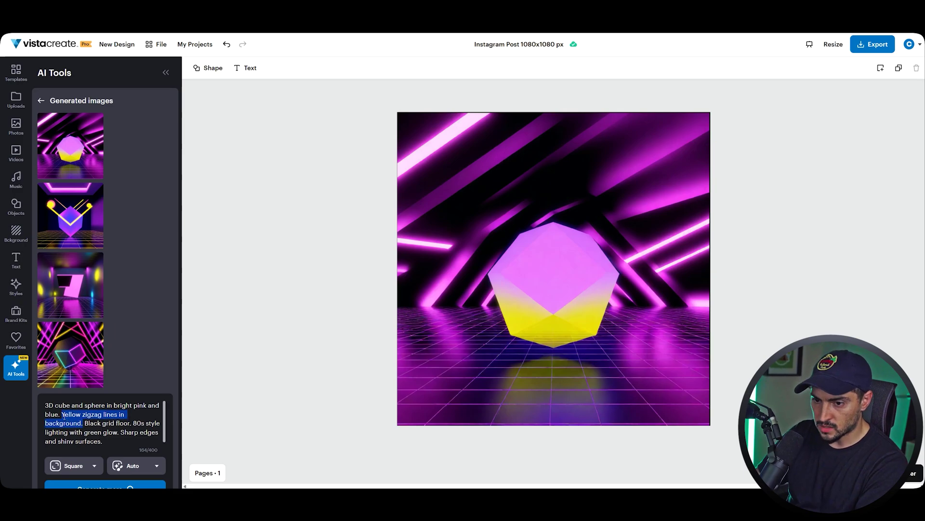
pyautogui.press('BackSpace')
pyautogui.write('Clouds in the background')
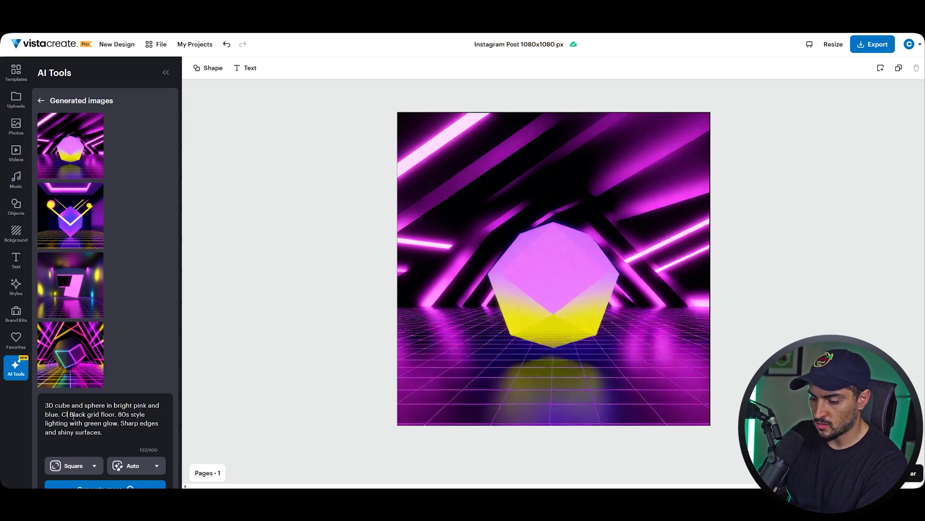
pyautogui.write('.')
# Rewrite the prompt's opening sentence as "3D cube in blue and white gradient."
pyautogui.moveTo(71, 406); pyautogui.dragTo(159, 406)
pyautogui.press('BackSpace')
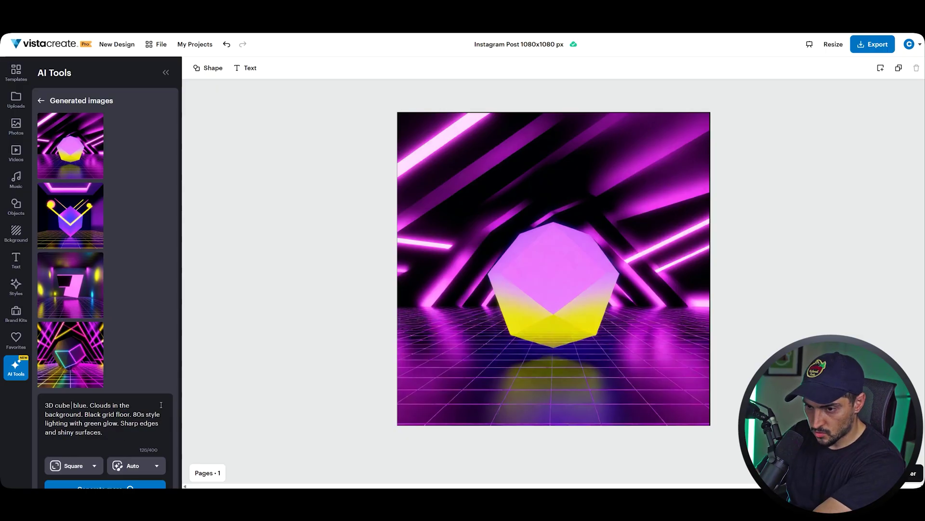
pyautogui.write('in')
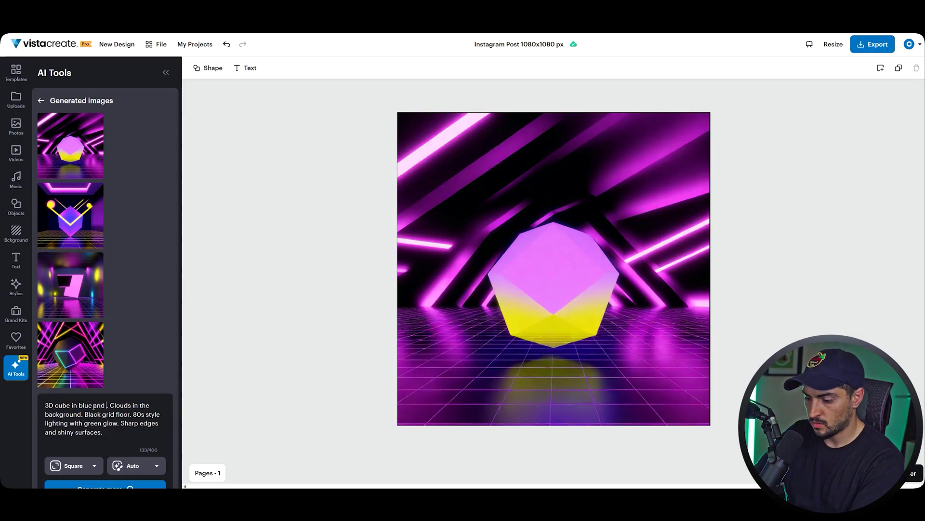
pyautogui.write(' blue and white gradient.')
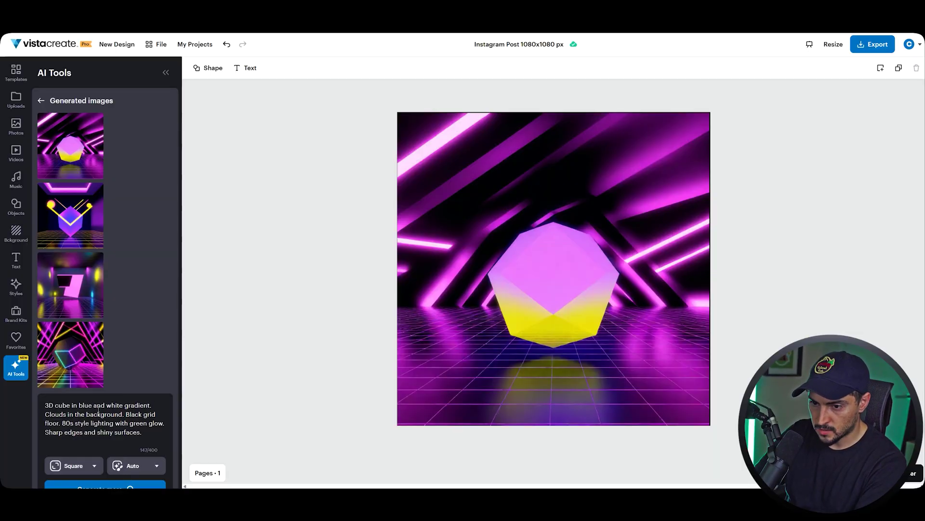
pyautogui.write(' Clouds in the background and sandy beach on the floor')
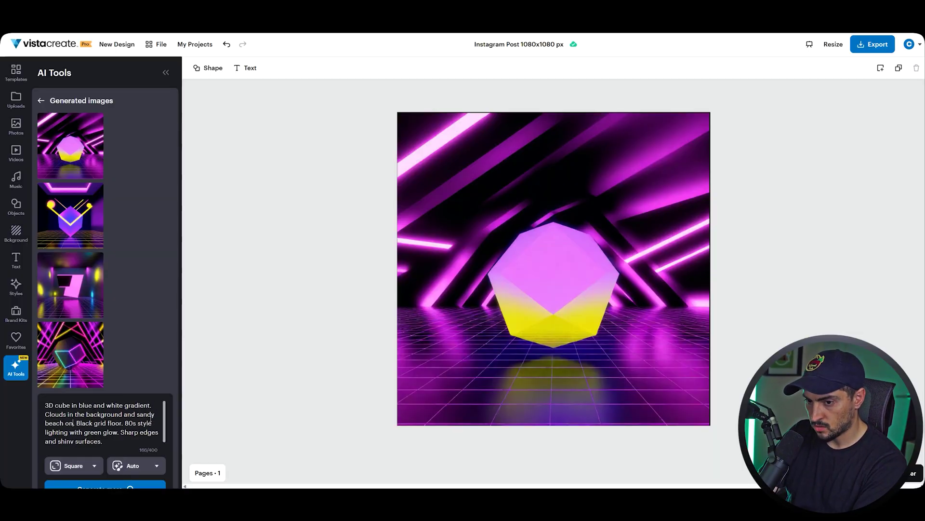
# Replace the prompt's black grid floor with "and sandy beach on the floor" after the clouds, and change the cube to a pyramid
pyautogui.press('BackSpace')
pyautogui.moveTo(152, 423); pyautogui.dragTo(61, 404)
pyautogui.write('pyramid')
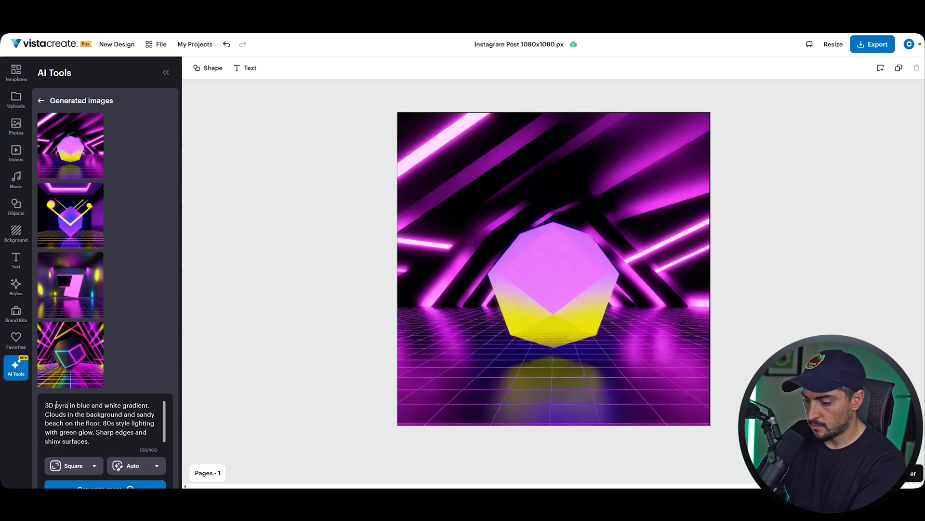
# Replace the prompt's last sentence with "Transcluent surfaces." and generate more images
pyautogui.moveTo(91, 441); pyautogui.dragTo(97, 432)
pyautogui.write('Tr')
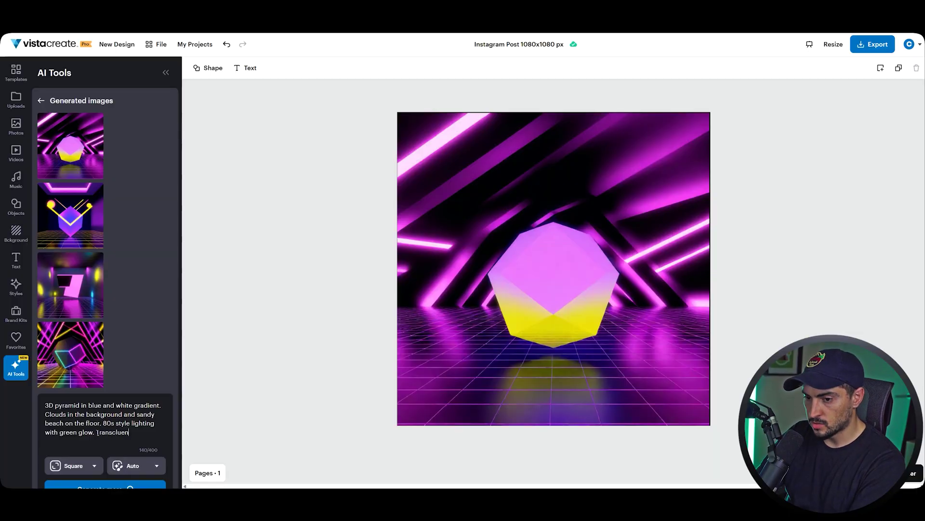
pyautogui.write('anscluent surfaces.')
pyautogui.scroll(-1, 105, 385)
pyautogui.click(105, 473)
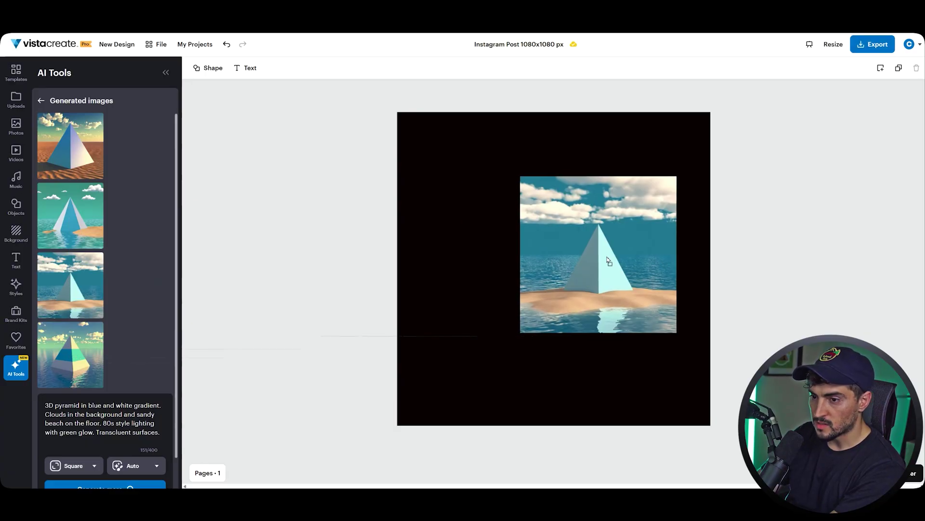
# Place the generated pyramid images on the canvas, each enlarged to fill it
pyautogui.click(84, 130)
pyautogui.moveTo(527, 294); pyautogui.dragTo(482, 217)
pyautogui.moveTo(555, 272); pyautogui.dragTo(715, 434)
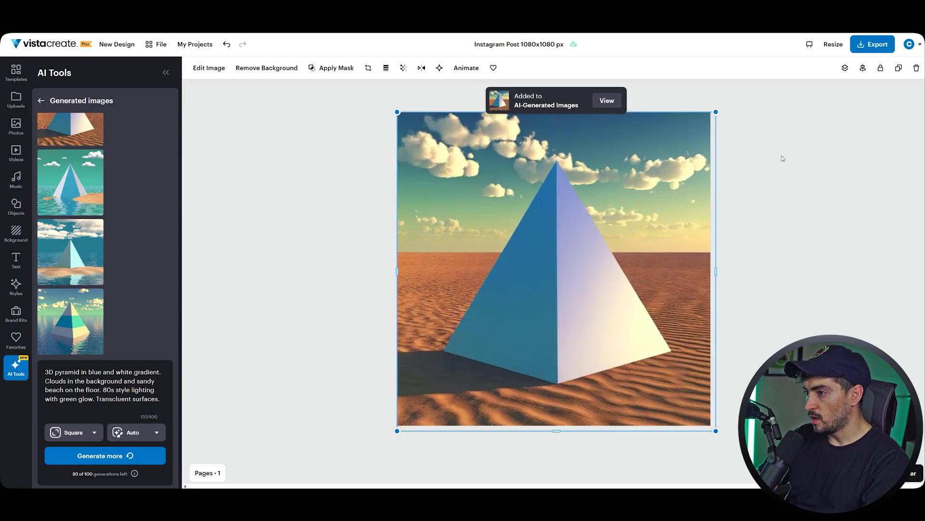
# Delete the desert, green-sky and striped pyramid images from the canvas one after another, down to the sandbank pyramid
pyautogui.moveTo(614, 275); pyautogui.dragTo(405, 275)
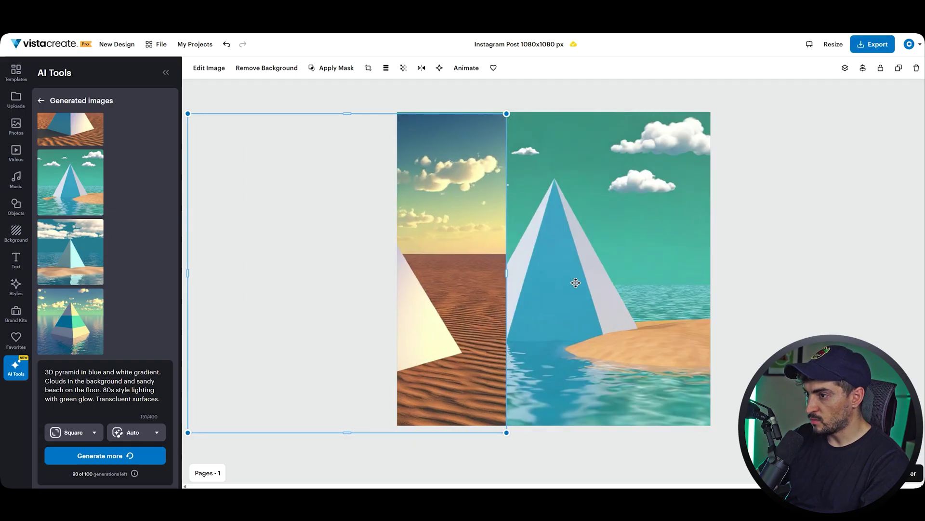
pyautogui.hotkey('ctrl', 'z')
pyautogui.press('Delete')
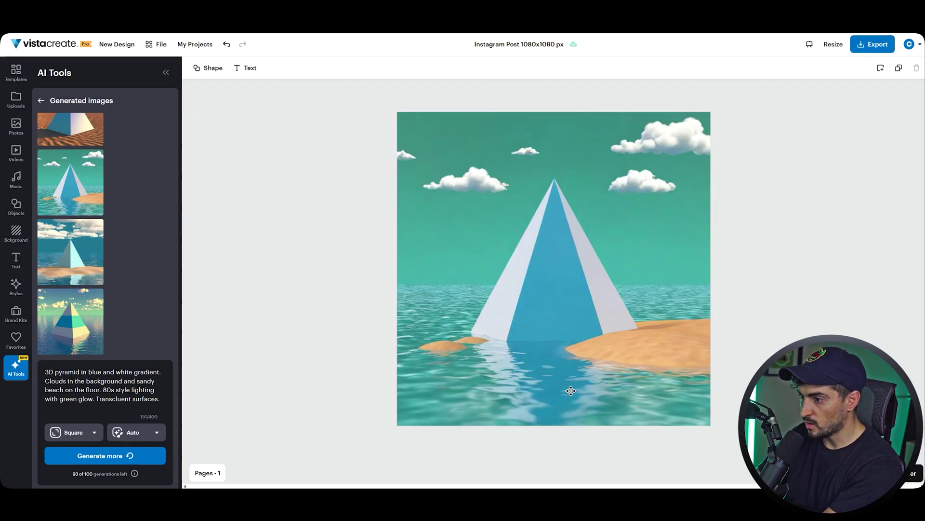
pyautogui.click(638, 313)
pyautogui.press('Delete')
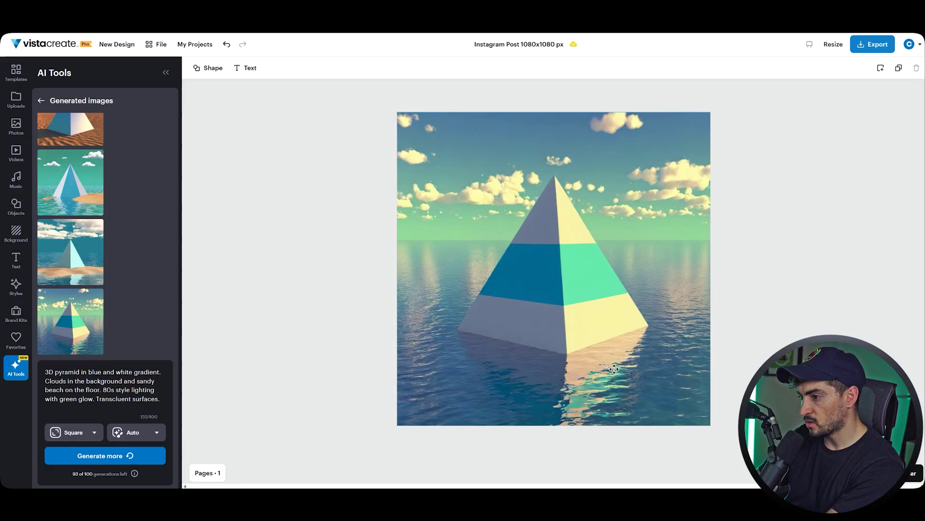
pyautogui.hotkey('ctrl', 'z')
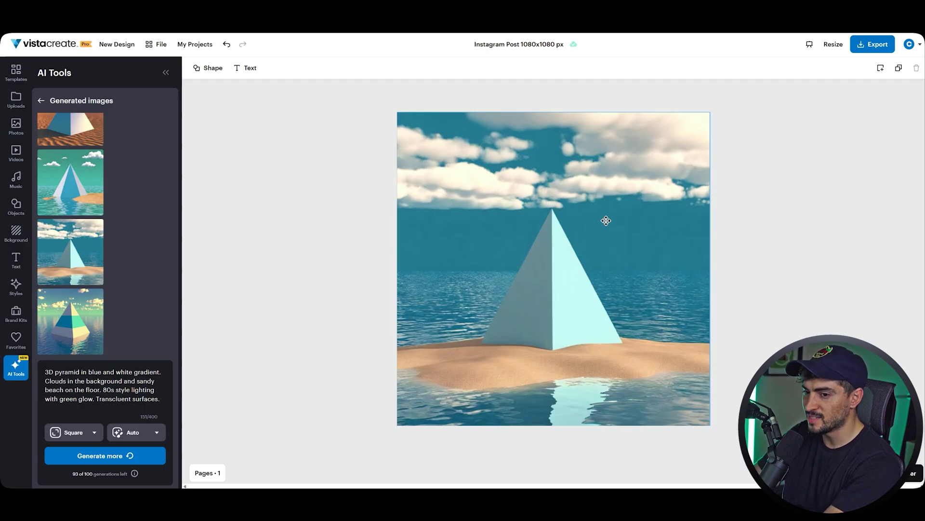
pyautogui.moveTo(68, 372); pyautogui.dragTo(115, 399)
pyautogui.click(521, 289)
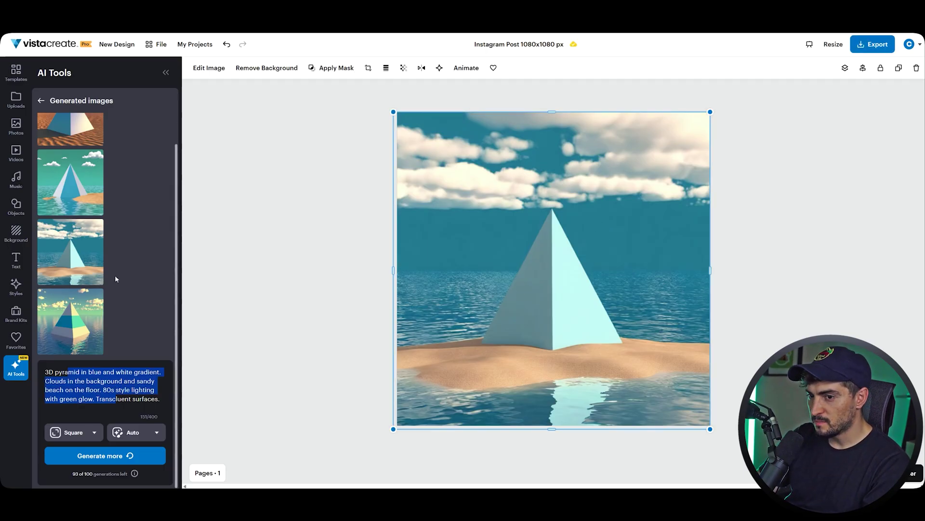
# Place the generated desert pyramid image on the canvas over the sandbank pyramid and enlarge it to fill the canvas
pyautogui.scroll(1, 115, 275)
pyautogui.click(145, 430)
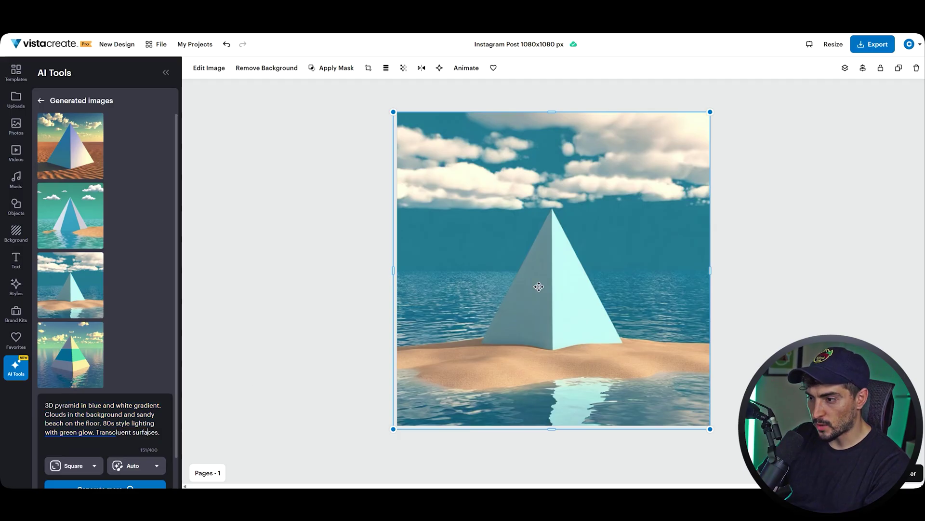
pyautogui.hotkey('ctrl', 'z')
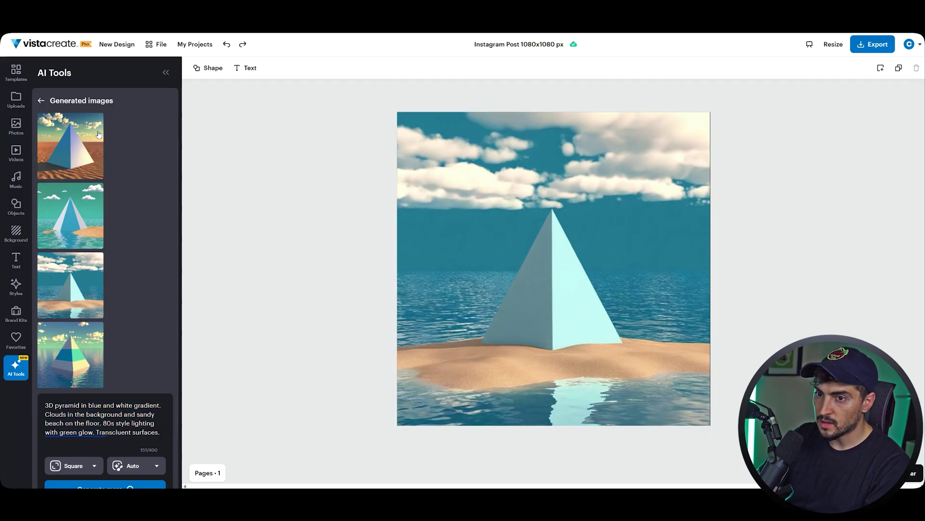
pyautogui.moveTo(98, 147); pyautogui.dragTo(488, 177)
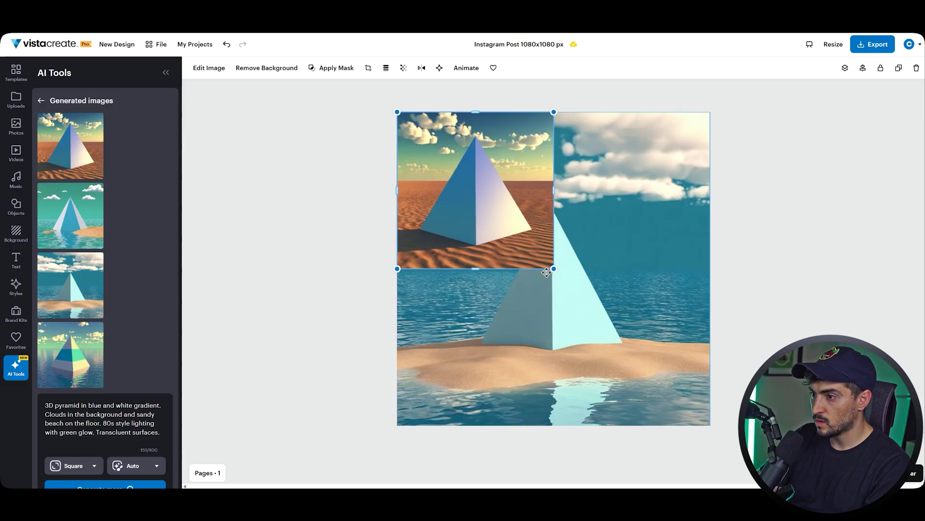
pyautogui.moveTo(546, 272); pyautogui.dragTo(698, 434)
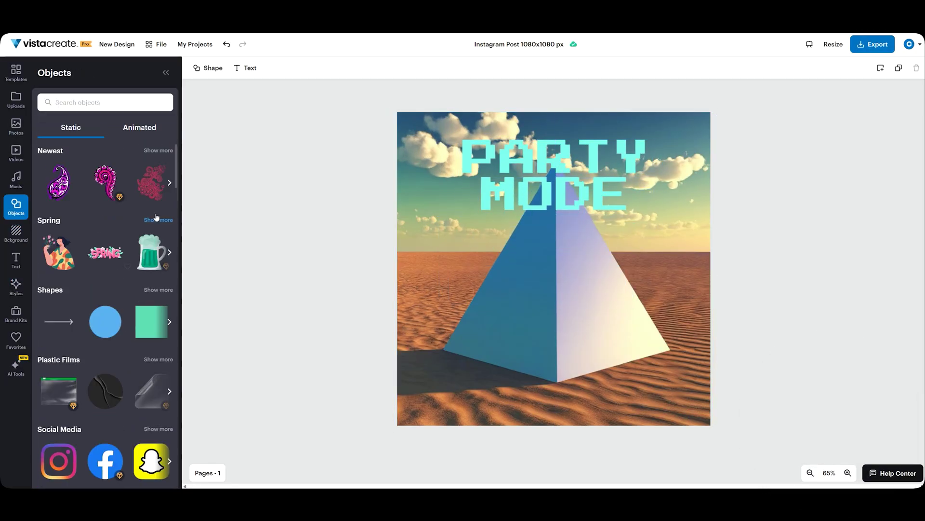
# Browse the static objects library for a decorative graphic to add to the party design
pyautogui.click(156, 217)
pyautogui.scroll(-3, 105, 289)
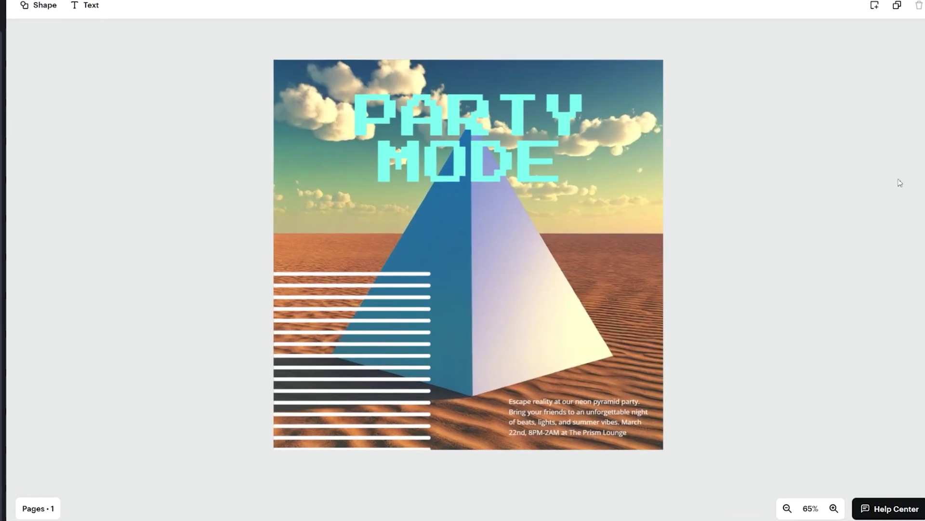
# Move the desert pyramid image sideways off the canvas to uncover the sandbank pyramid image beneath the party text
pyautogui.click(614, 232)
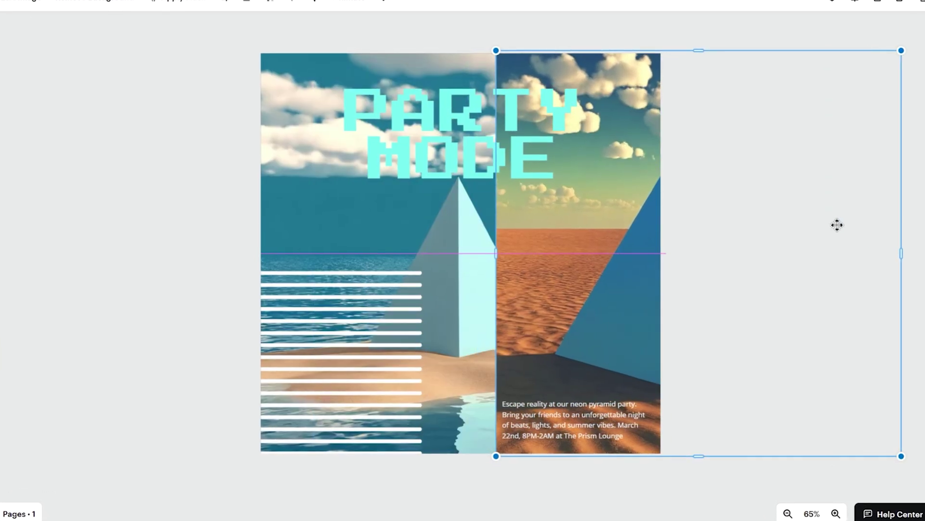